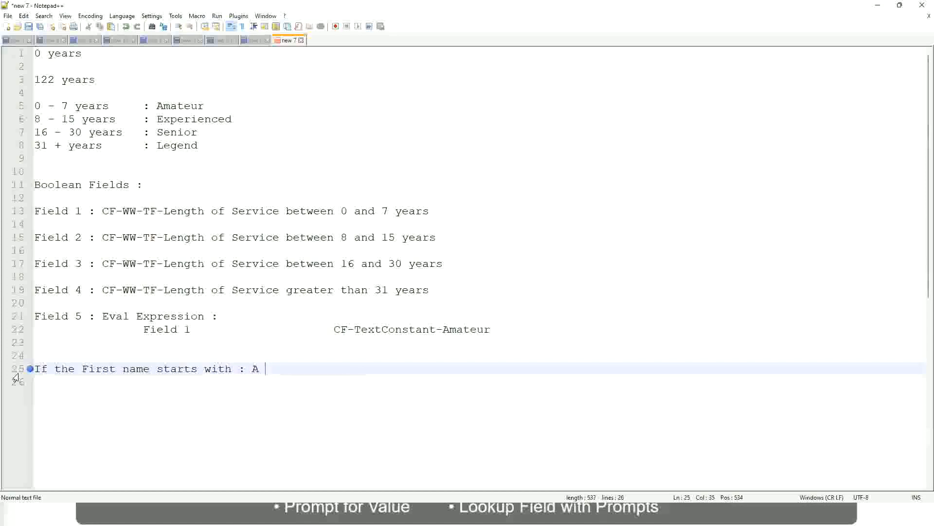
# Step: Complete the first-name condition on line 25 with the range "A - G :" followed by the result A Listers
pyautogui.write('- G')
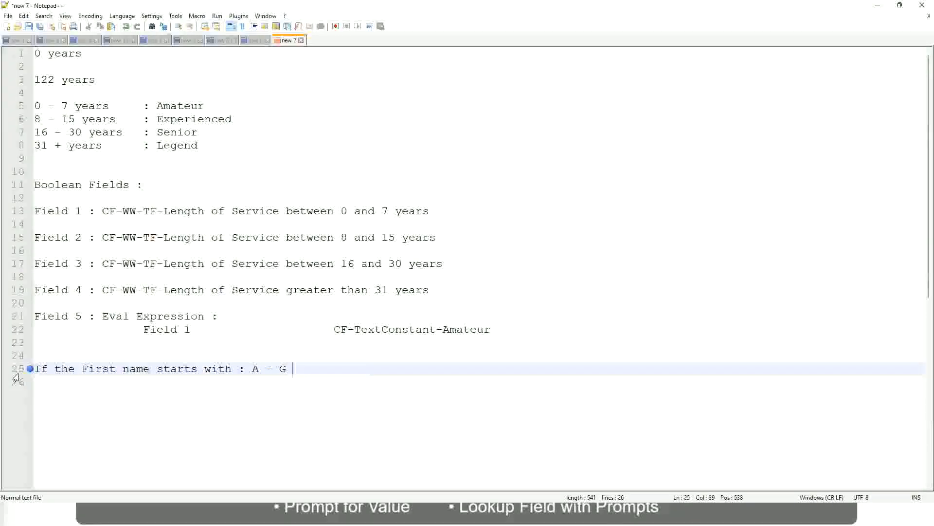
pyautogui.write(':')
pyautogui.press('Tab')
pyautogui.press('Tab')
pyautogui.write('A 11')
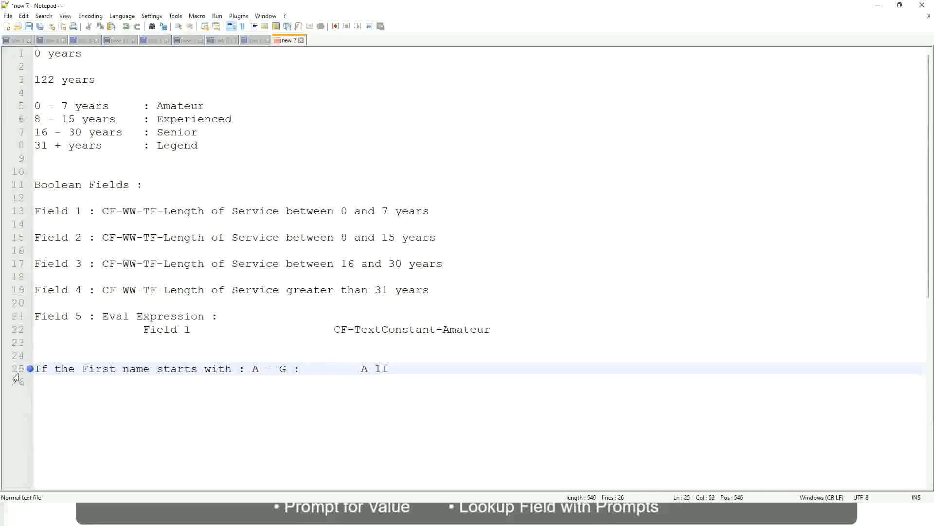
pyautogui.write('sters')
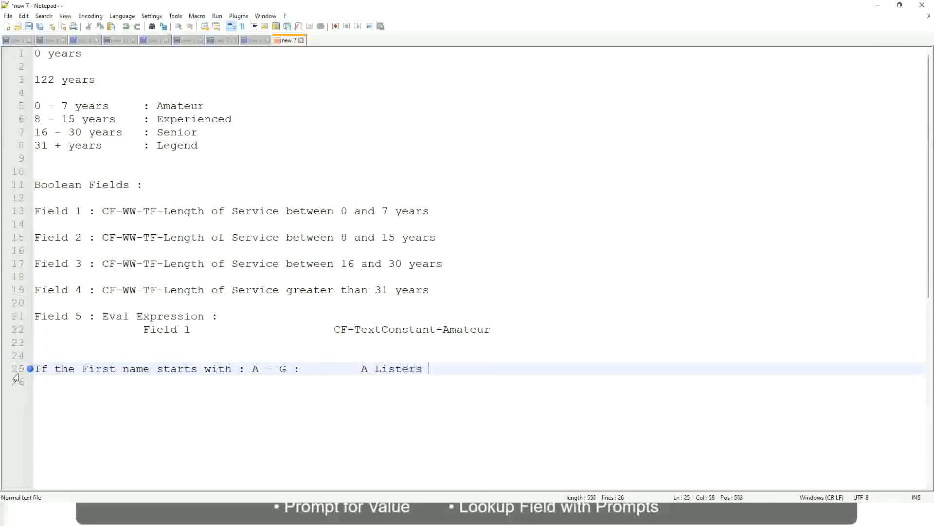
# Step: Enclose A Listers in double quotation marks at the end of line 25
pyautogui.press('BackSpace')
pyautogui.hotkey('ctrl', 'Left')
pyautogui.hotkey('ctrl', 'Left')
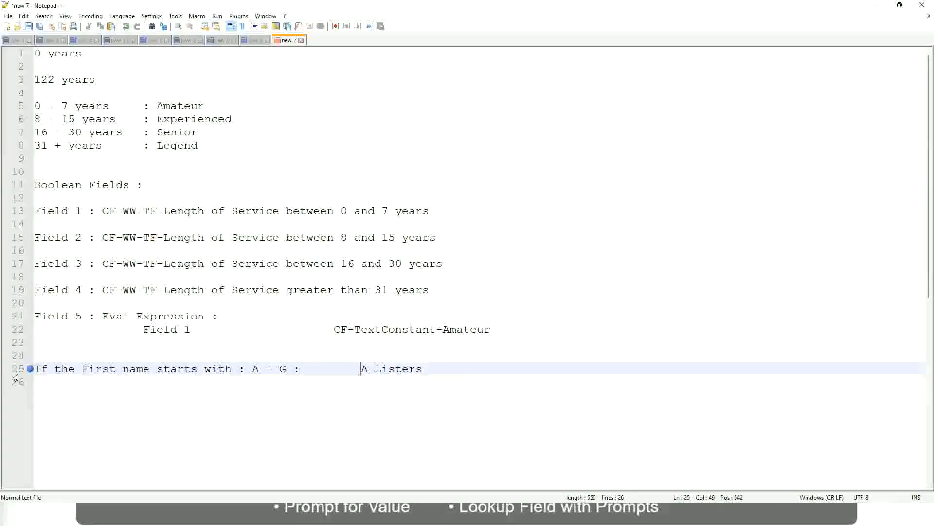
pyautogui.write('""')
pyautogui.press('Right')
pyautogui.press('Left')
pyautogui.press('BackSpace')
pyautogui.press('Right')
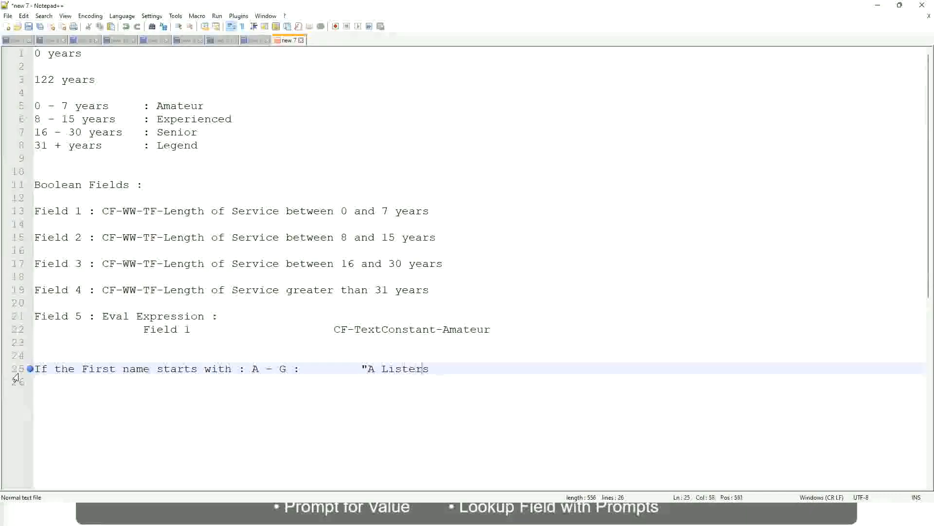
pyautogui.press('End')
pyautogui.press('Return')
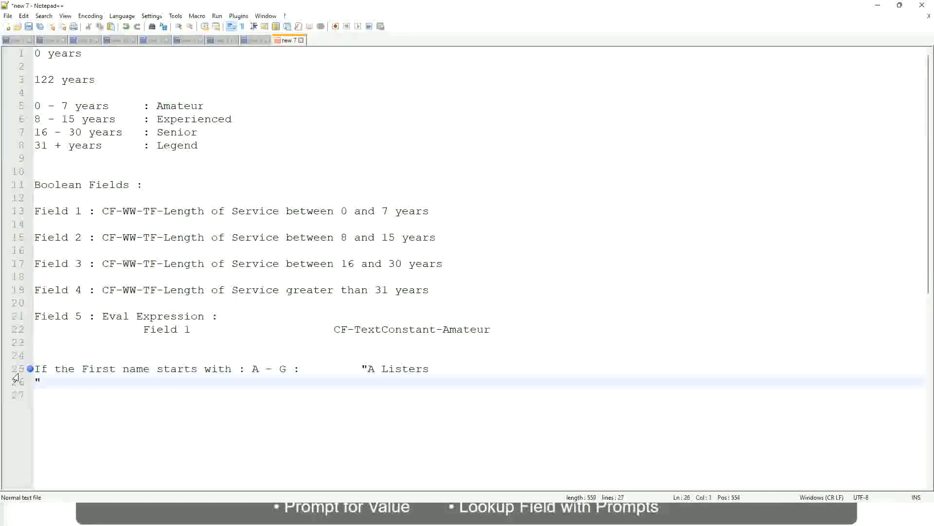
pyautogui.press('BackSpace')
pyautogui.press('BackSpace')
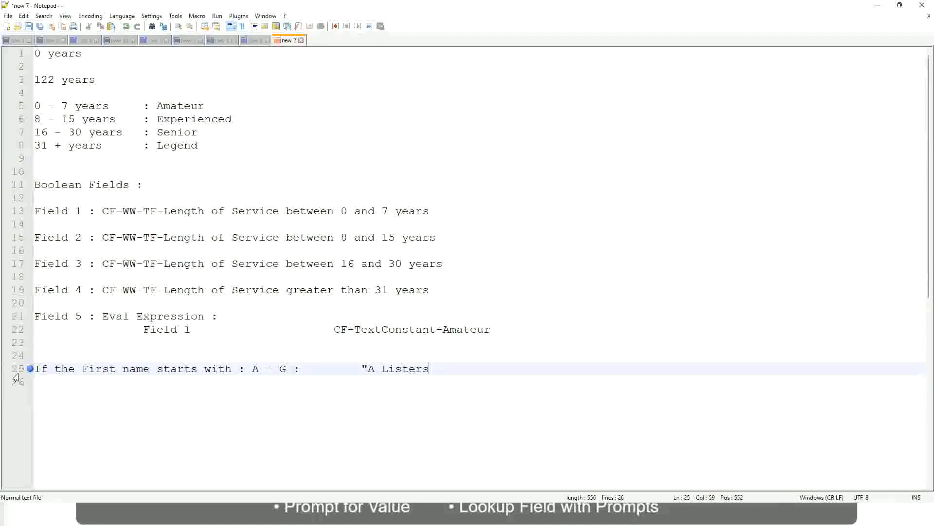
pyautogui.write('"')
pyautogui.press('Delete')
# Step: Add a line for the range H - P with the result "His Majesty", aligned in the same columns as the line above
pyautogui.press('Return')
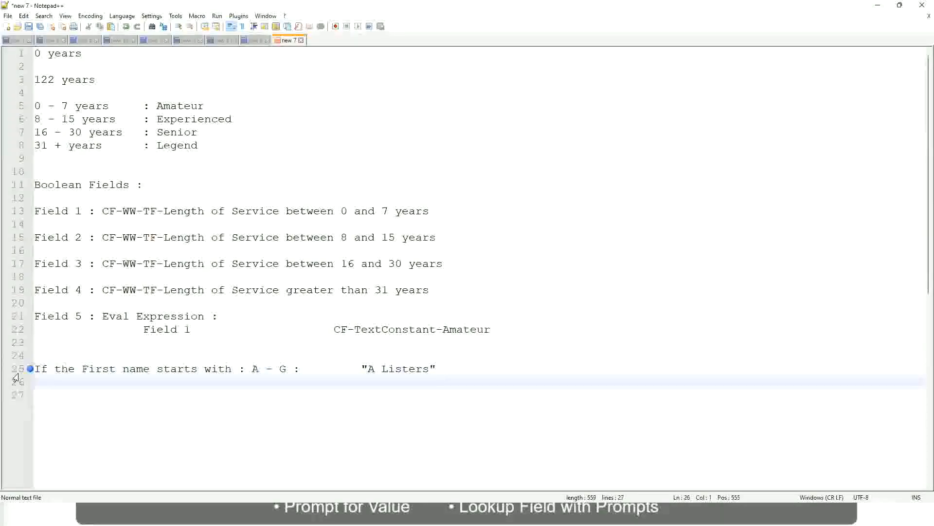
pyautogui.write('H -')
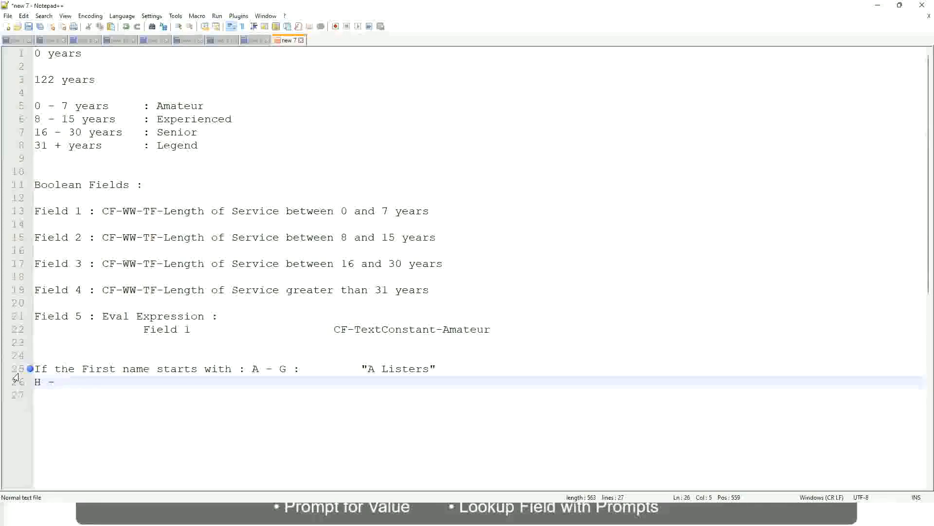
pyautogui.write('P')
pyautogui.press('Tab')
pyautogui.press('Tab')
pyautogui.press('Tab')
pyautogui.press('Tab')
pyautogui.press('Tab')
pyautogui.press('Tab')
pyautogui.press('Tab')
pyautogui.press('Tab')
pyautogui.press('Tab')
pyautogui.write(':')
pyautogui.press('Tab')
pyautogui.press('Tab')
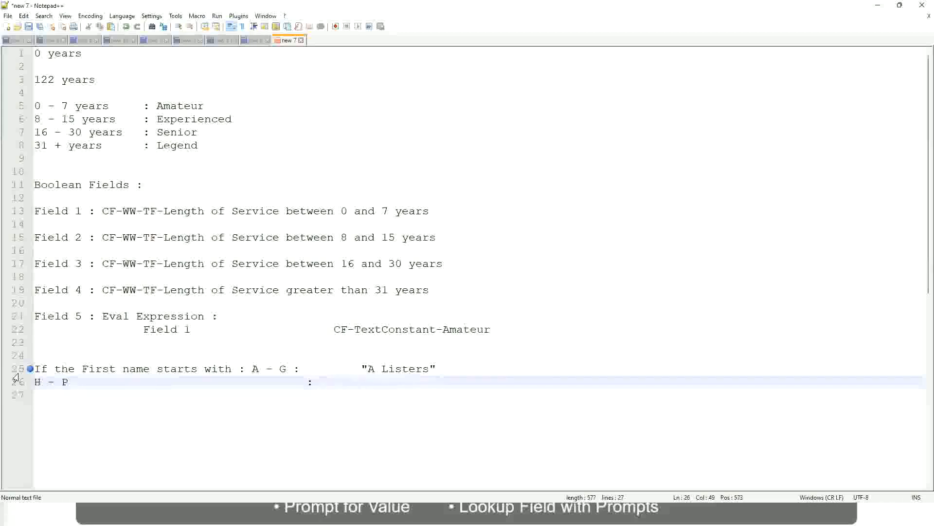
pyautogui.write('"His Majesty')
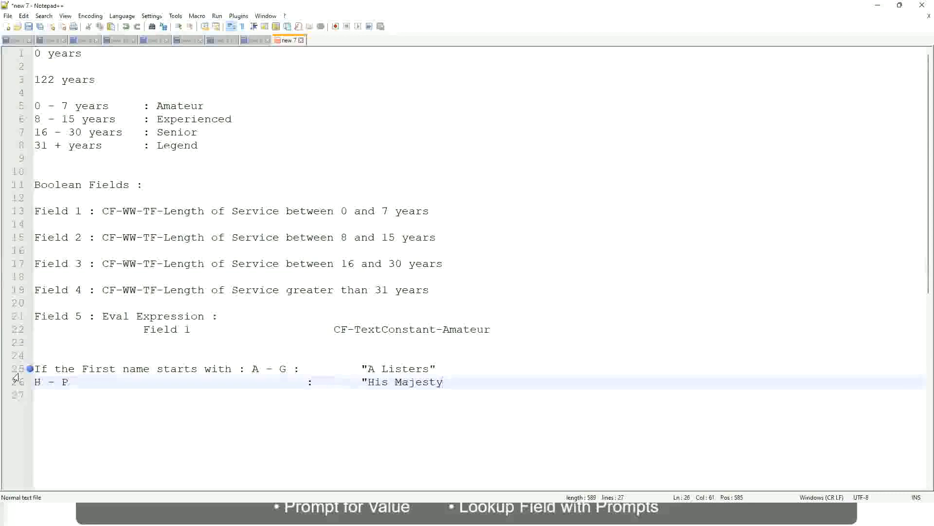
pyautogui.write('""')
pyautogui.press('BackSpace')
# Step: Add a line for the range L - Z with the result "Lords", aligned in the same columns as the lines above
pyautogui.press('Return')
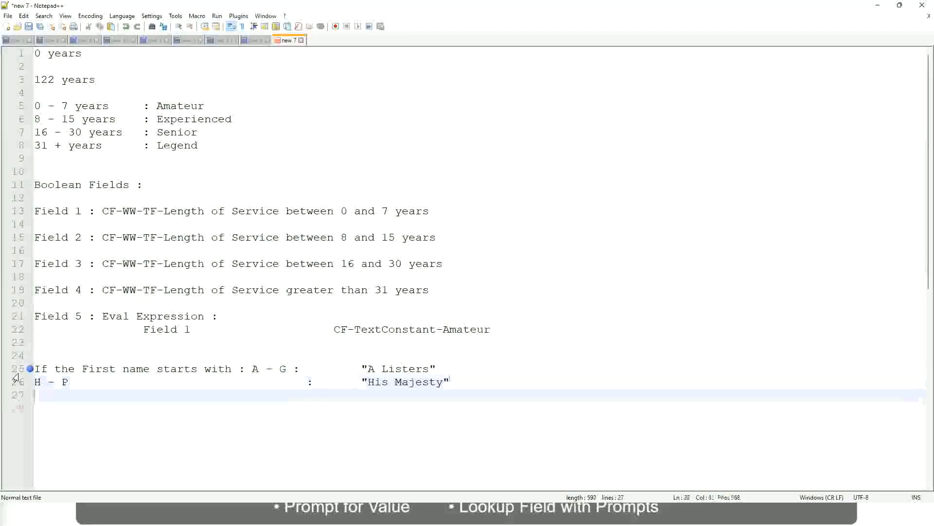
pyautogui.write('L')
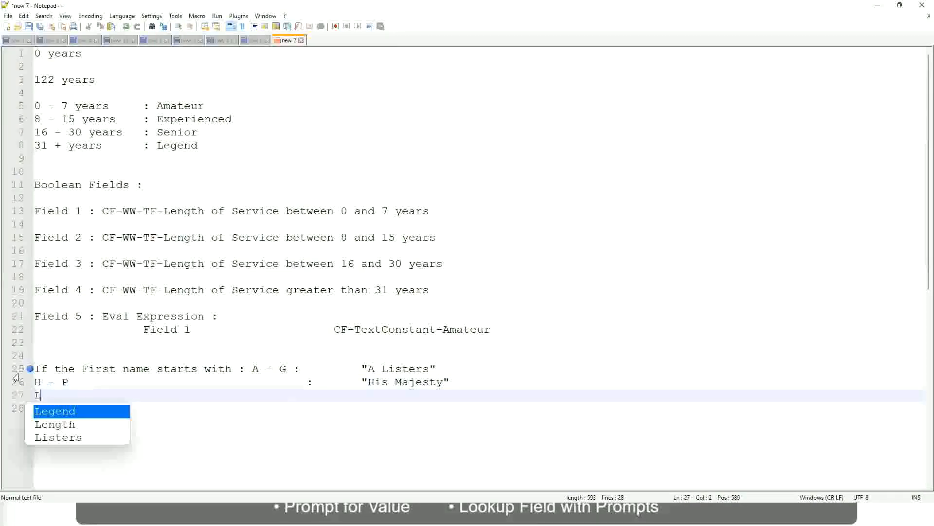
pyautogui.write(' - Z')
pyautogui.press('Tab')
pyautogui.press('Tab')
pyautogui.press('Tab')
pyautogui.press('Tab')
pyautogui.press('Tab')
pyautogui.press('Tab')
pyautogui.press('Tab')
pyautogui.press('Tab')
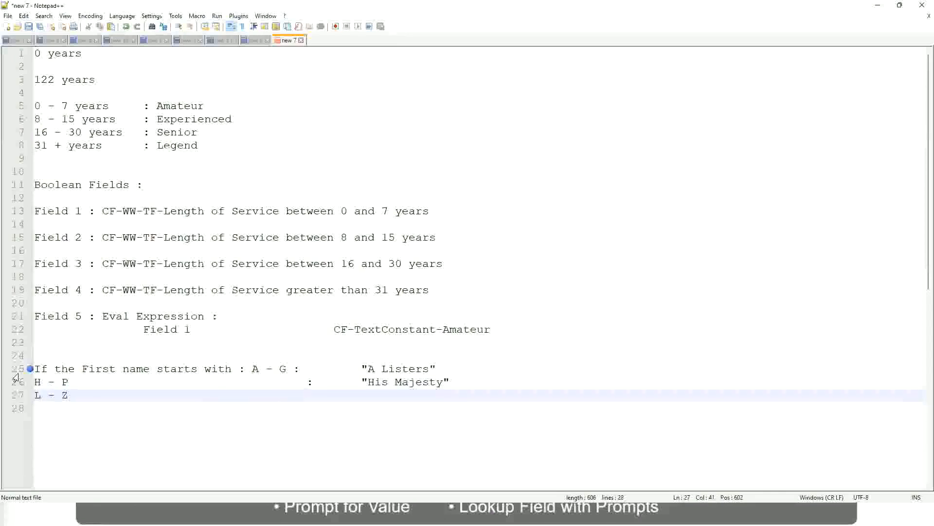
pyautogui.write(':')
pyautogui.press('Tab')
pyautogui.press('Tab')
pyautogui.write('"Lords')
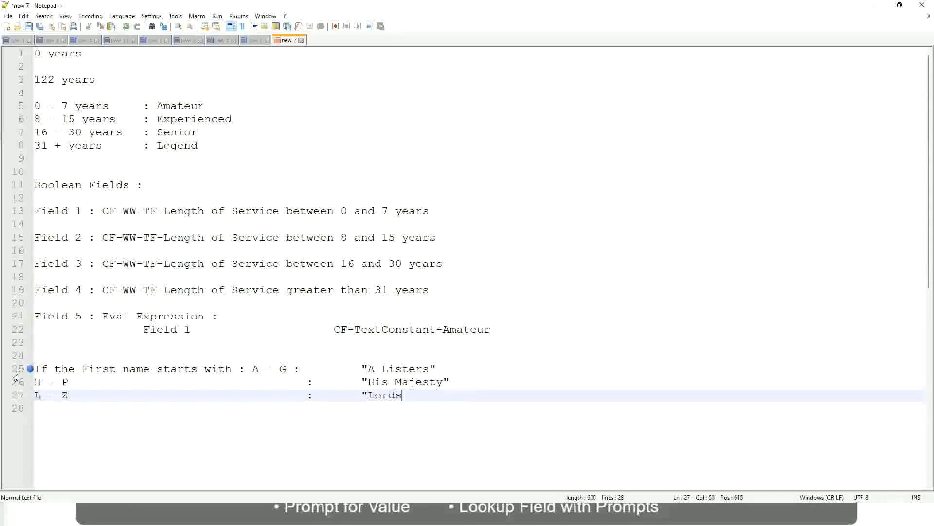
pyautogui.write('""')
pyautogui.press('BackSpace')
pyautogui.press('Right')
pyautogui.moveTo(406, 395); pyautogui.dragTo(445, 369)
pyautogui.click(383, 368)
pyautogui.click(422, 384)
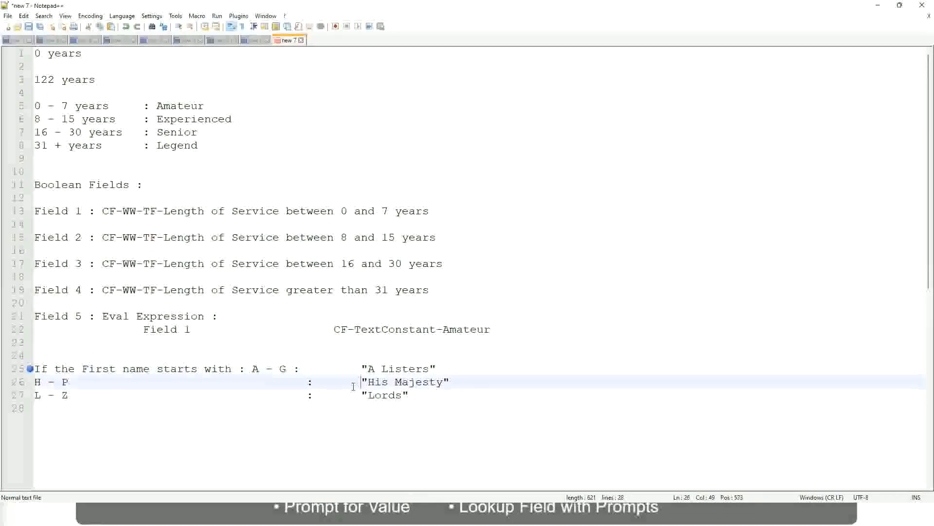
# Step: Replace the three first-name rule lines, 25 to 27, with the single word "If"
pyautogui.moveTo(425, 402); pyautogui.dragTo(30, 369)
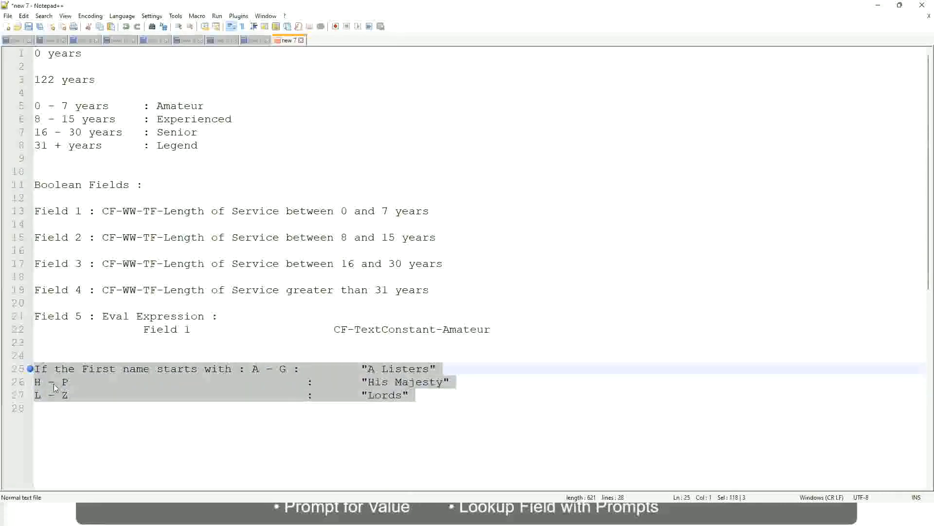
pyautogui.write('If ')
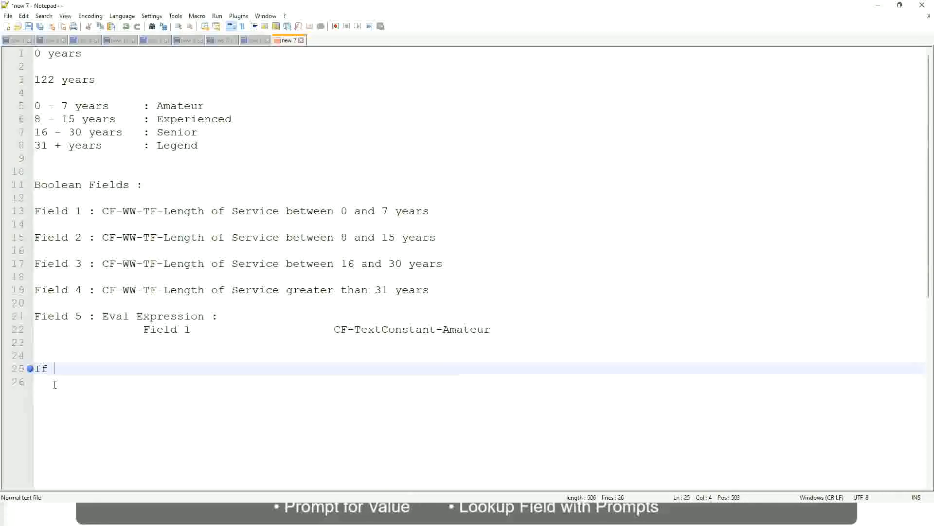
pyautogui.write('Prior E')
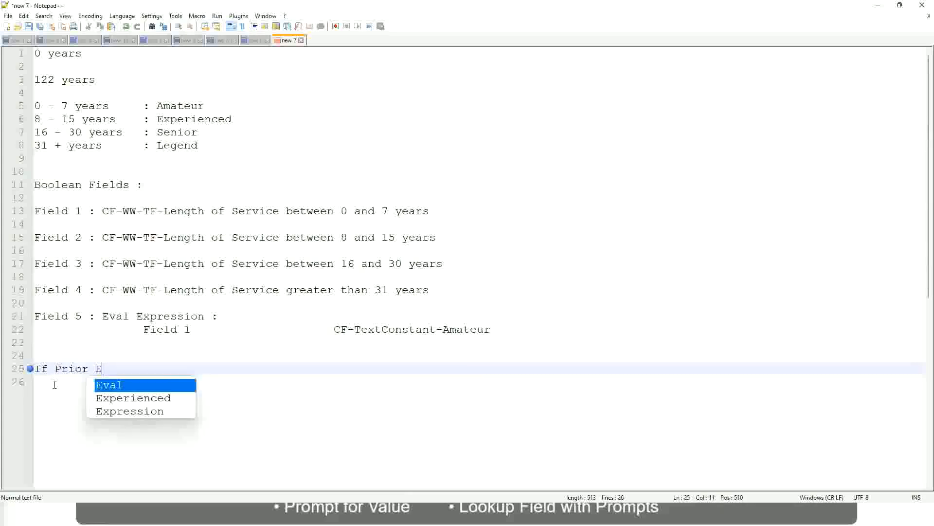
pyautogui.write('xperience')
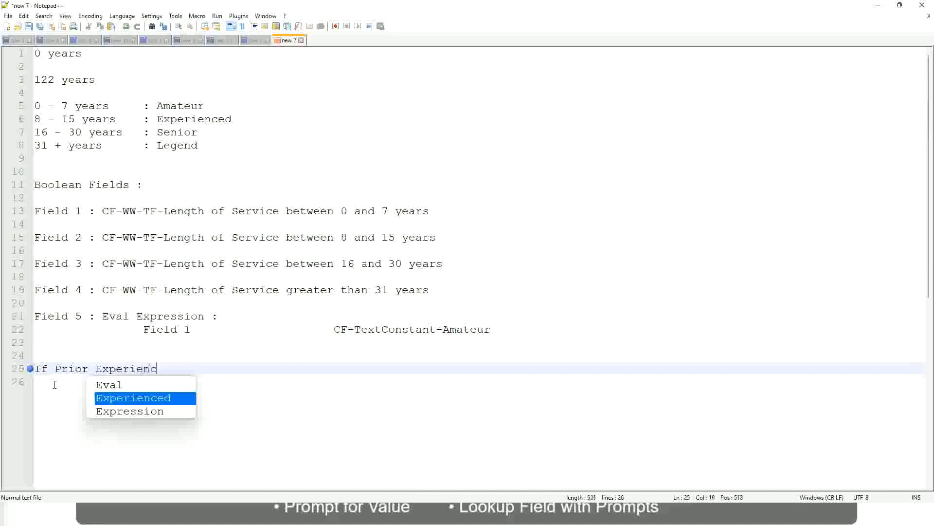
pyautogui.press('BackSpace')
pyautogui.press('BackSpace')
pyautogui.press('BackSpace')
pyautogui.press('BackSpace')
pyautogui.press('BackSpace')
pyautogui.press('BackSpace')
pyautogui.press('BackSpace')
pyautogui.press('BackSpace')
pyautogui.press('BackSpace')
pyautogui.press('BackSpace')
pyautogui.press('BackSpace')
pyautogui.press('BackSpace')
pyautogui.press('BackSpace')
pyautogui.press('BackSpace')
pyautogui.press('BackSpace')
pyautogui.press('BackSpace')
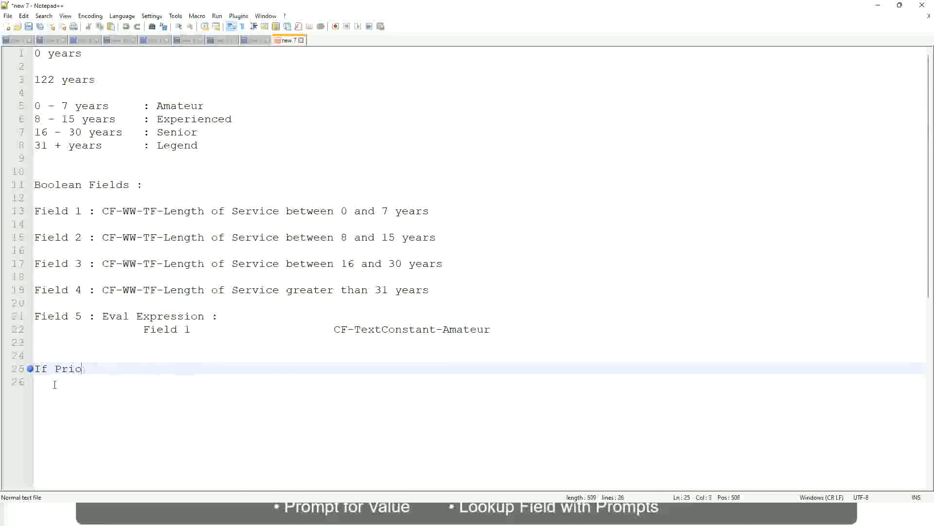
pyautogui.write('Job ')
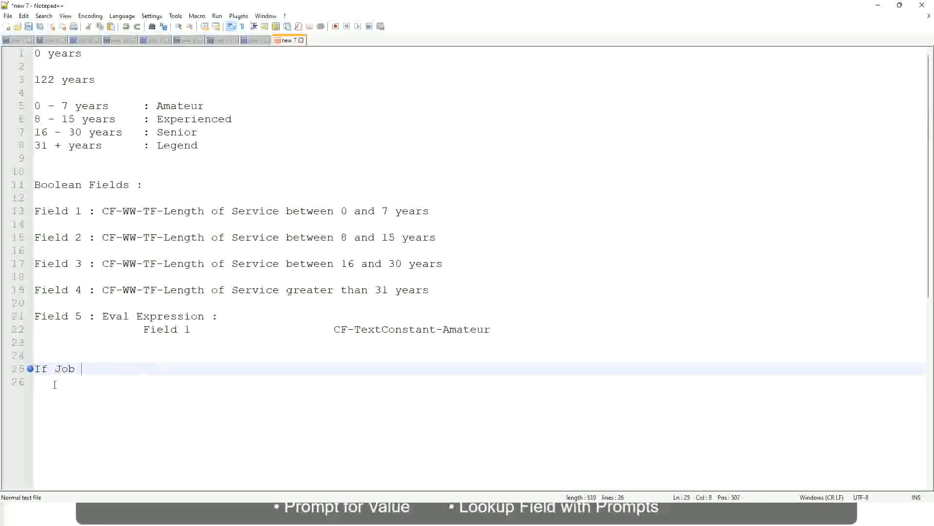
pyautogui.write('Profile is ')
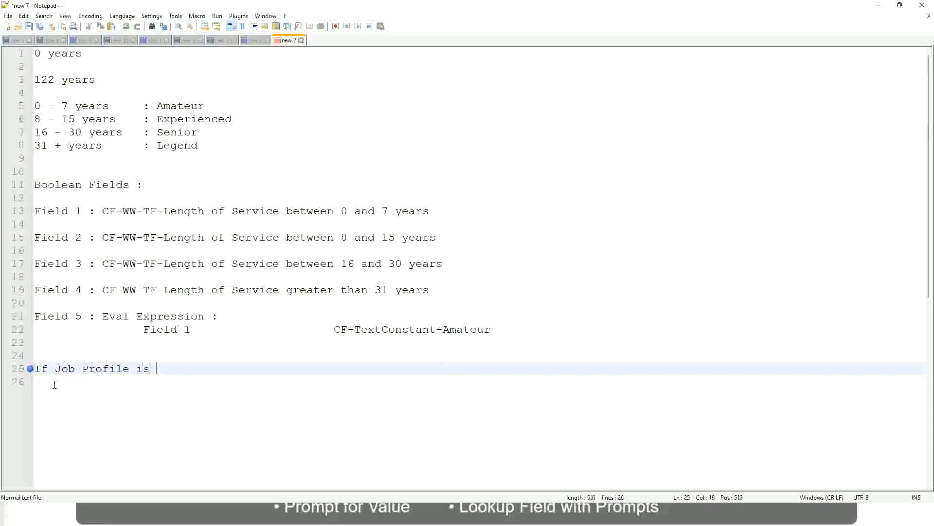
pyautogui.write(': Mana')
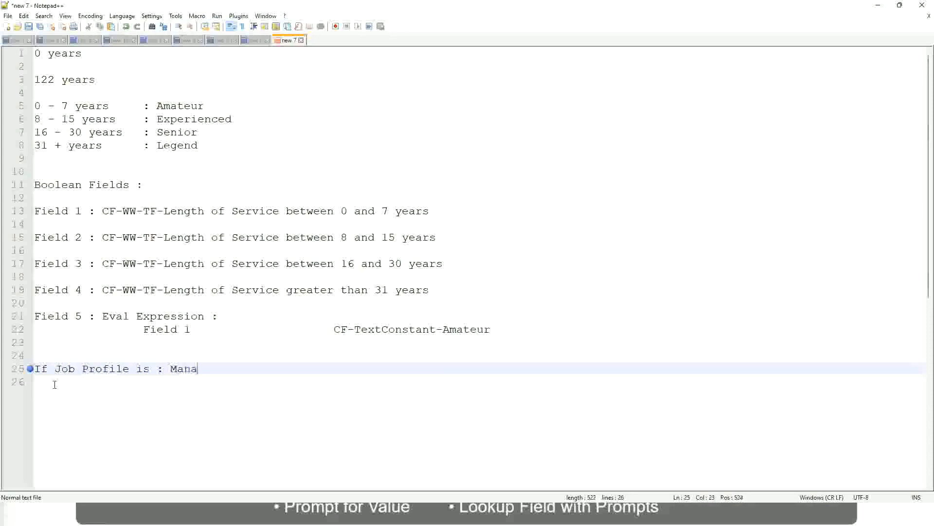
pyautogui.write('ger')
pyautogui.press('BackSpace')
pyautogui.press('BackSpace')
pyautogui.press('BackSpace')
pyautogui.press('BackSpace')
pyautogui.press('BackSpace')
pyautogui.press('BackSpace')
pyautogui.press('BackSpace')
pyautogui.press('BackSpace')
pyautogui.press('BackSpace')
pyautogui.press('BackSpace')
pyautogui.press('BackSpace')
pyautogui.press('BackSpace')
pyautogui.press('BackSpace')
pyautogui.press('BackSpace')
pyautogui.press('BackSpace')
pyautogui.press('BackSpace')
pyautogui.press('BackSpace')
pyautogui.press('BackSpace')
pyautogui.press('BackSpace')
pyautogui.press('BackSpace')
pyautogui.press('BackSpace')
# Step: Complete the condition on line 25 as "If Management Level is Manager or Above"
pyautogui.write('Manage')
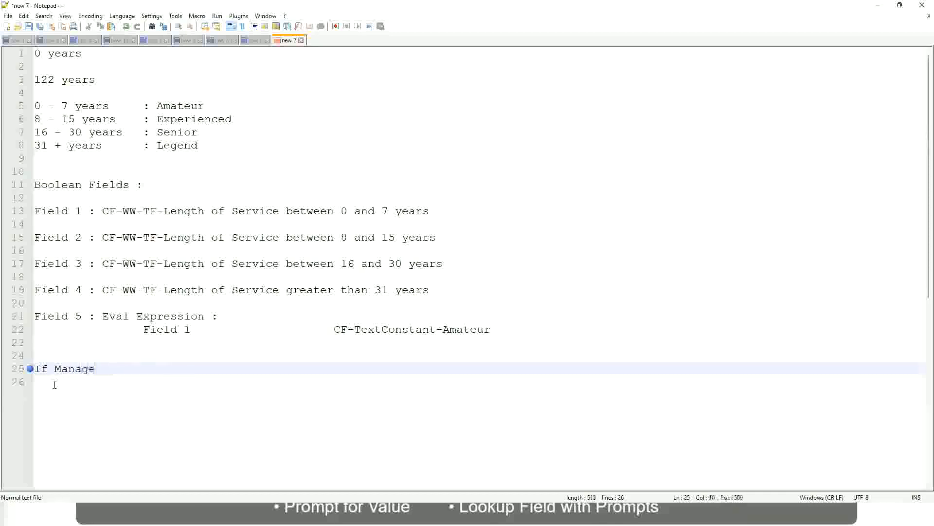
pyautogui.write('ment Level ')
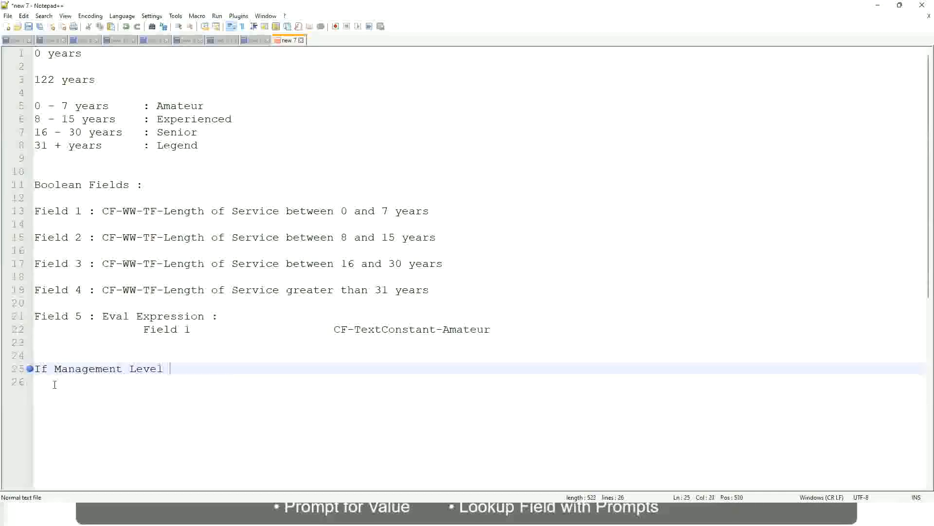
pyautogui.write('is Manager ')
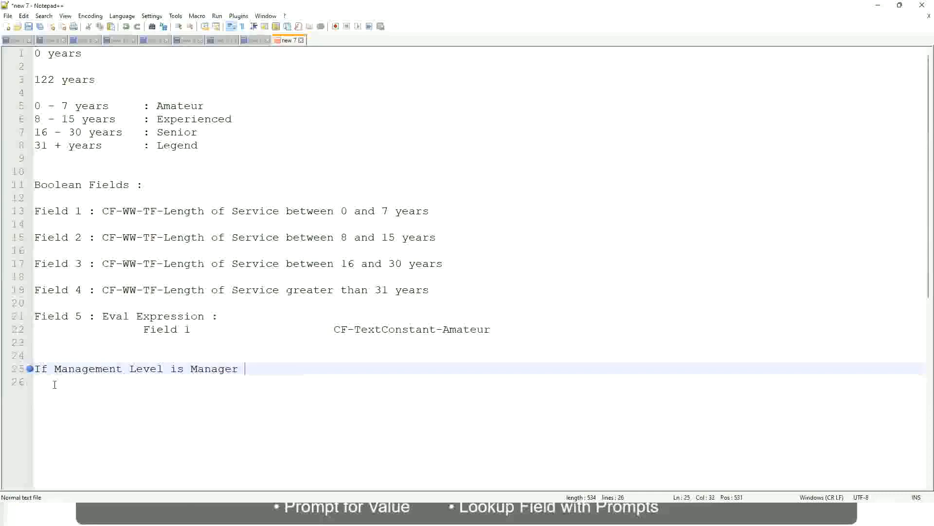
pyautogui.write('or Above')
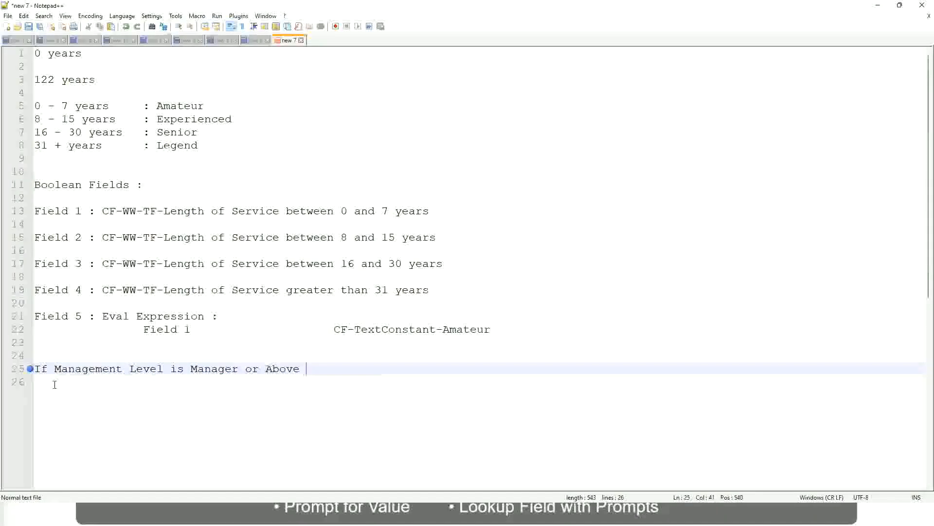
# Step: Add the result "Proposed Allowance Plan : Car Allowance" on line 25, spaced well apart from the condition
pyautogui.press('Tab')
pyautogui.press('Tab')
pyautogui.press('Tab')
pyautogui.press('Tab')
pyautogui.press('Tab')
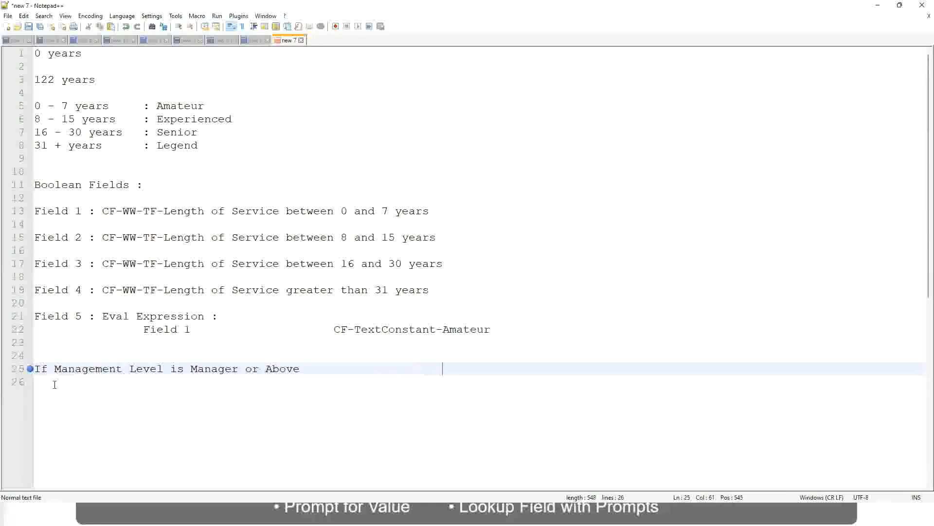
pyautogui.write('Proposed')
pyautogui.write('Allowance ')
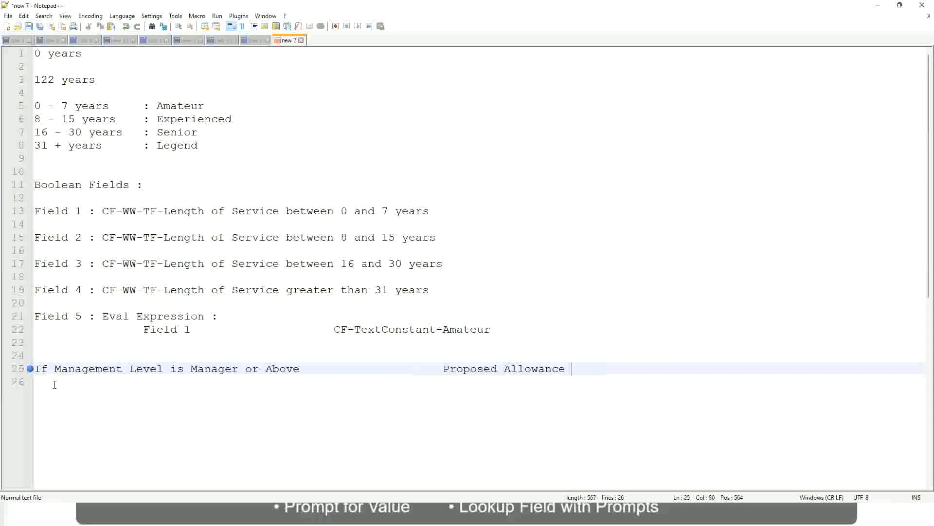
pyautogui.write('Plan')
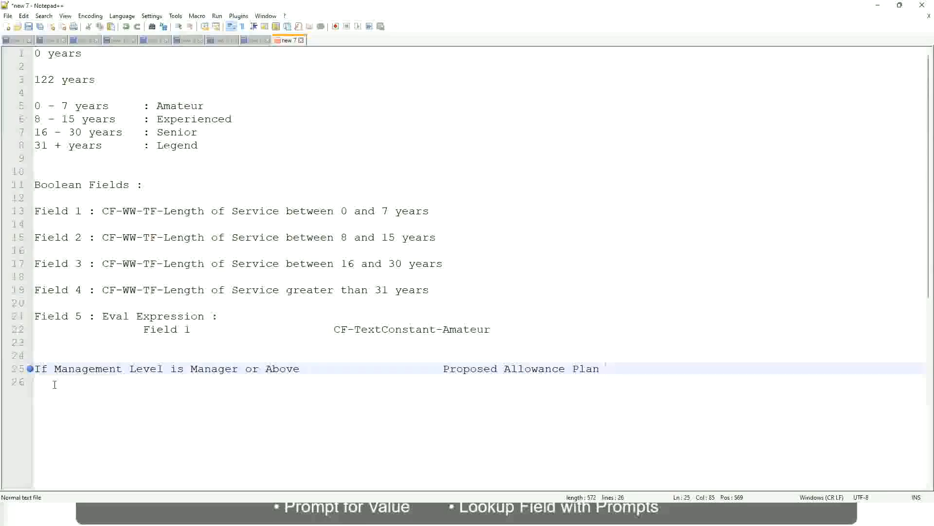
pyautogui.write(': ')
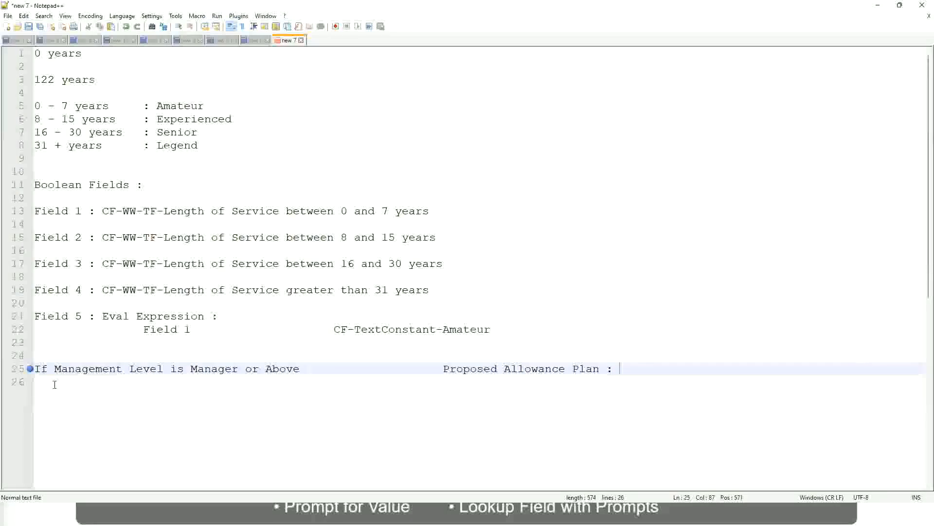
pyautogui.write('Car Allowance')
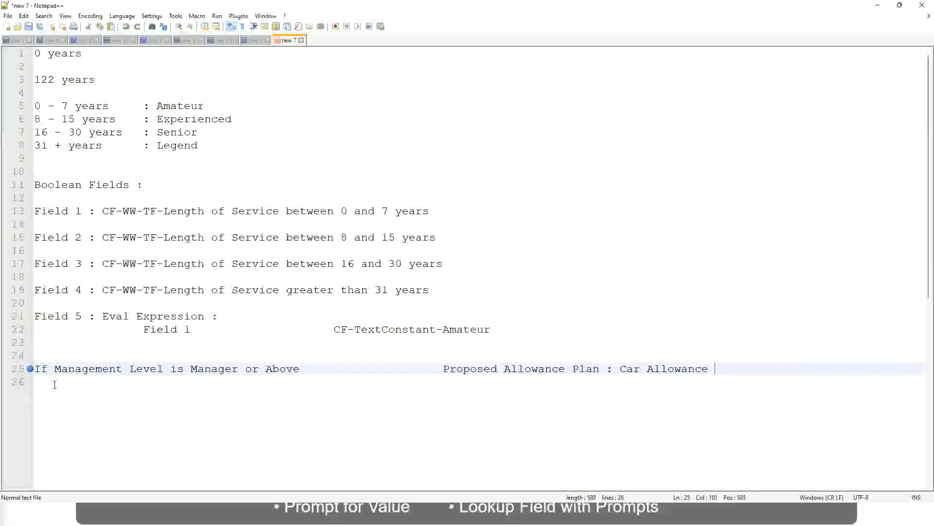
# Step: Start a second rule on line 26 with the text "If Management Level is"
pyautogui.press('Return')
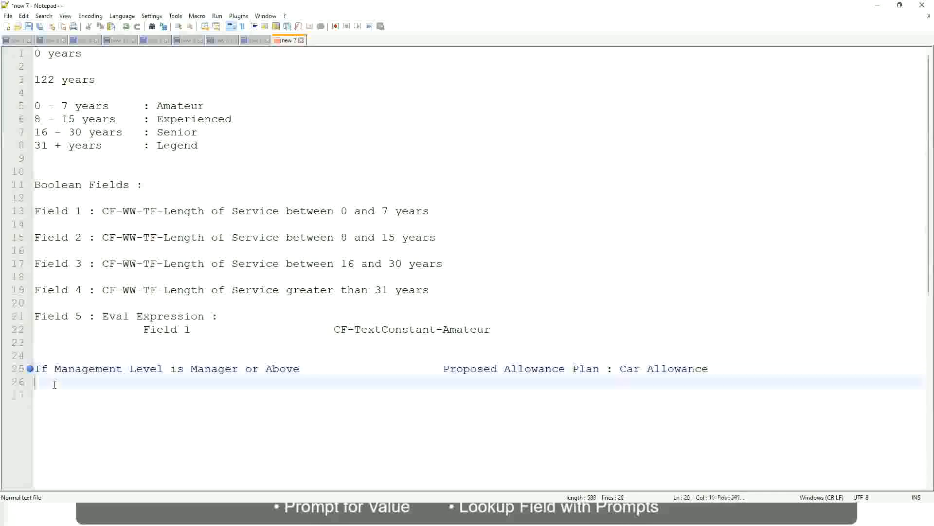
pyautogui.write('If Management Level is')
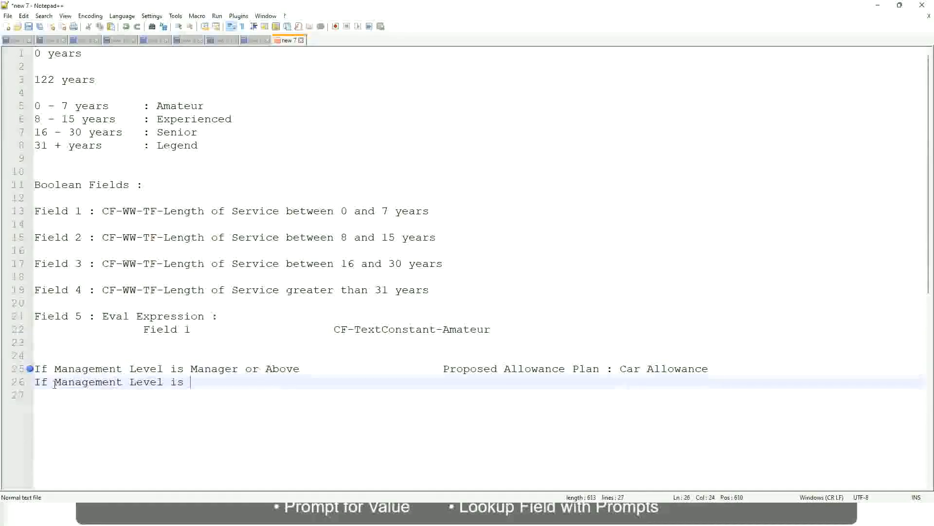
# Step: Remove "or Above" from the condition on line 25 so that it ends with "Manager"
pyautogui.press('Up')
pyautogui.press('Right')
pyautogui.press('Right')
pyautogui.press('Right')
pyautogui.press('Right')
pyautogui.press('Right')
pyautogui.press('Right')
pyautogui.press('Right')
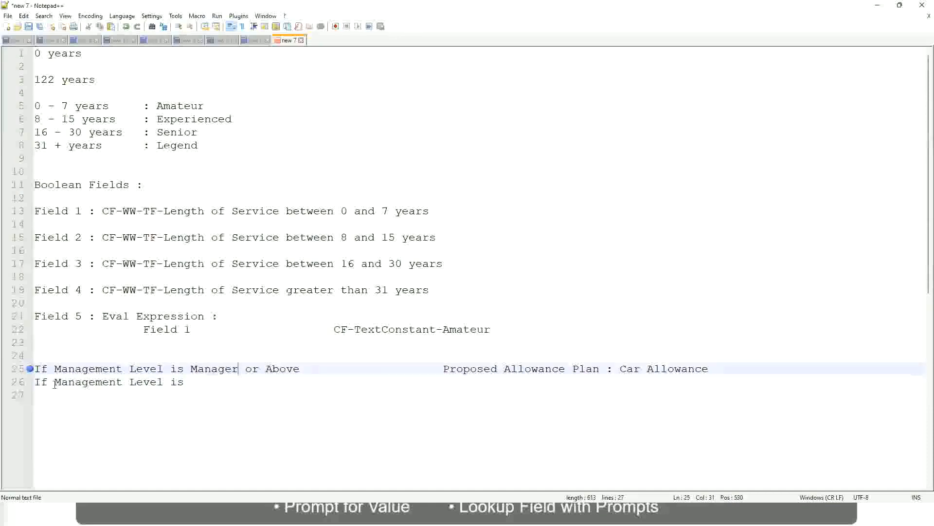
pyautogui.hotkey('shift', 'Right')
pyautogui.hotkey('shift', 'Right')
pyautogui.hotkey('shift', 'Right')
pyautogui.hotkey('shift', 'Right')
pyautogui.hotkey('shift', 'Right')
pyautogui.hotkey('shift', 'Right')
pyautogui.hotkey('shift', 'Right')
pyautogui.hotkey('shift', 'Right')
pyautogui.hotkey('shift', 'Right')
pyautogui.press('Delete')
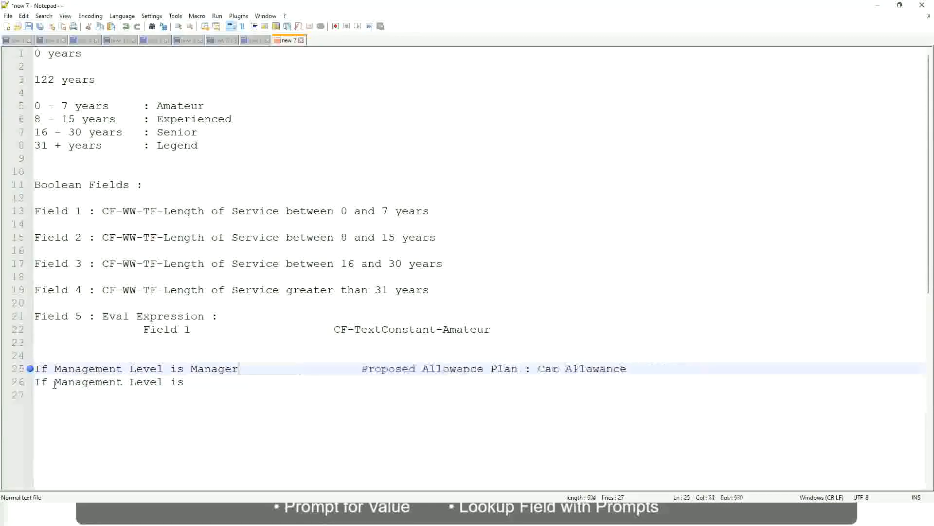
# Step: Complete line 26 with the level "Director" and the result "Executive Allowance", aligned with the result column above
pyautogui.press('Down')
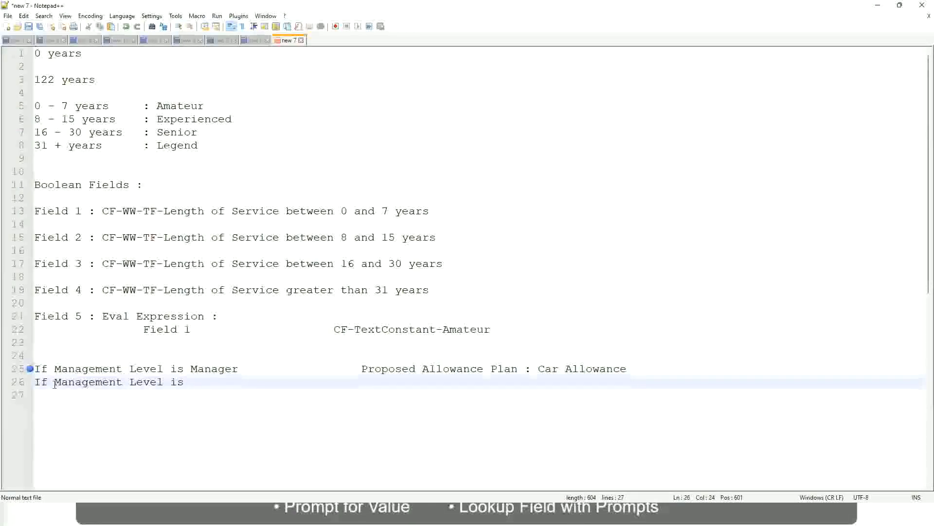
pyautogui.write('Director')
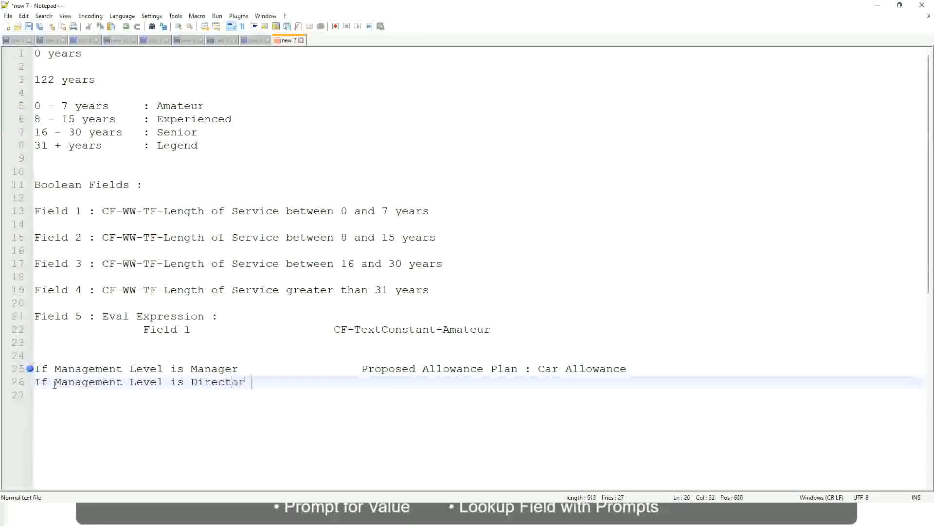
pyautogui.press('Tab')
pyautogui.press('Tab')
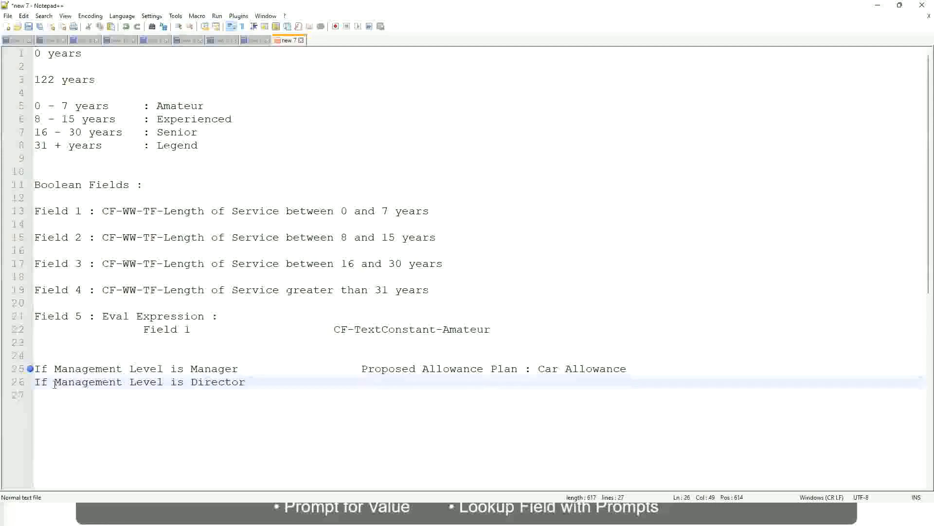
pyautogui.write('Executive Allo')
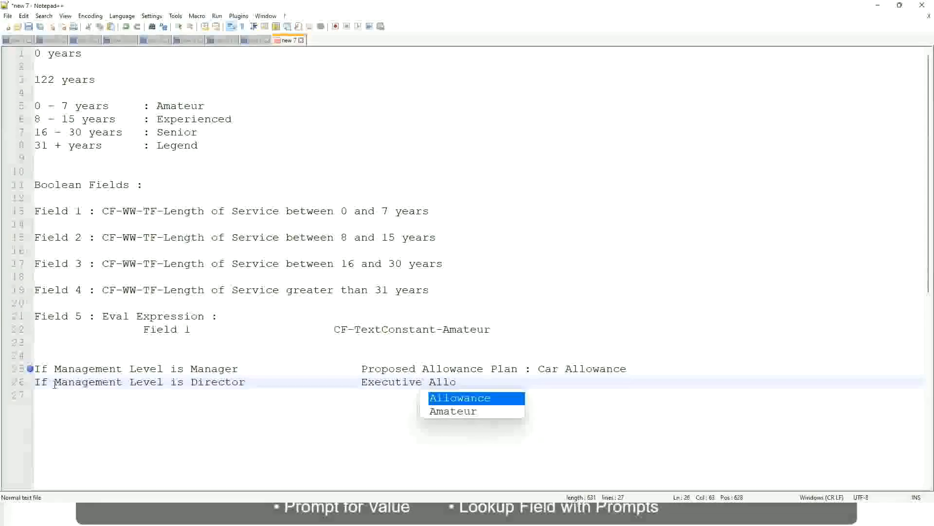
pyautogui.press('Return')
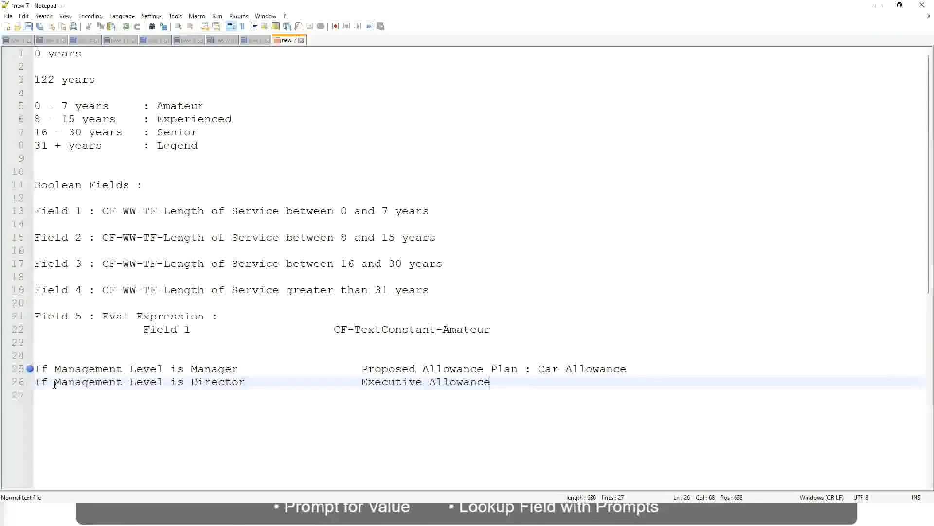
# Step: Add the condition "If Management Level is CEO" on a new line 27
pyautogui.press('Return')
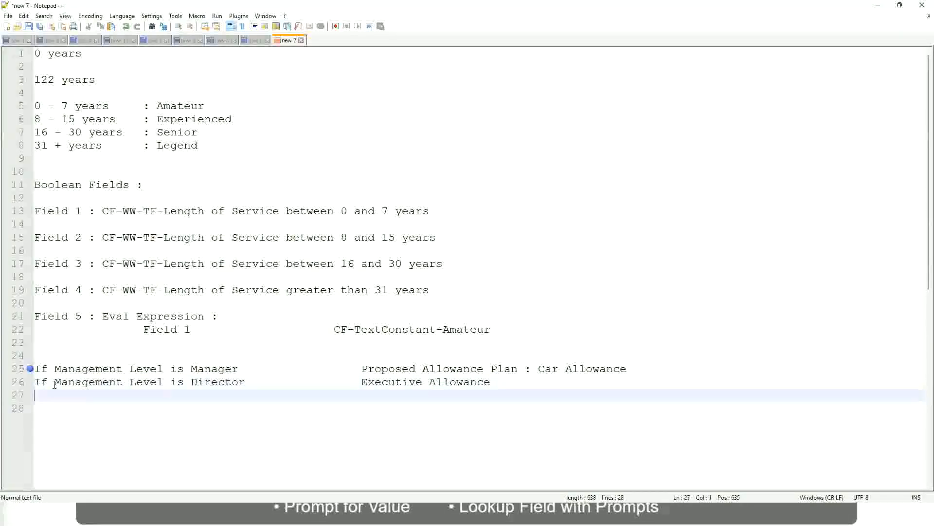
pyautogui.write('If Management')
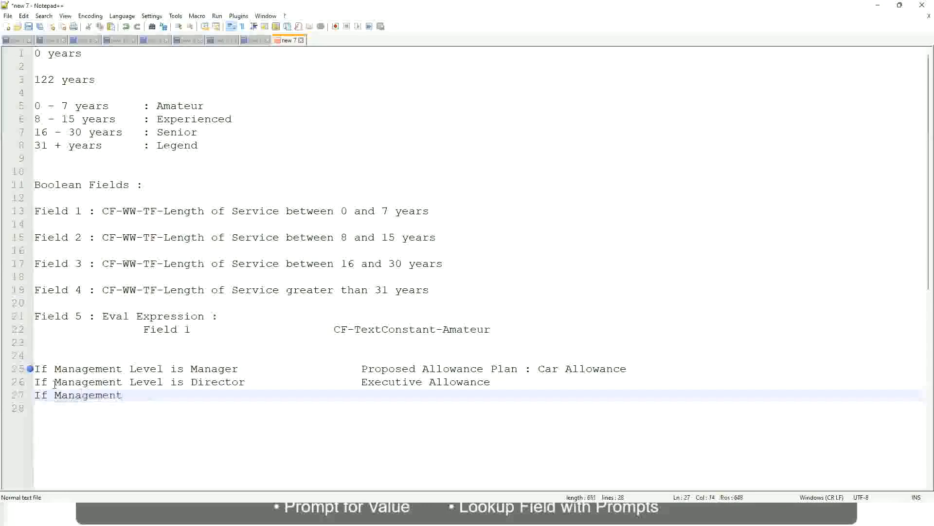
pyautogui.write(' Level is')
pyautogui.press('BackSpace')
pyautogui.press('BackSpace')
pyautogui.press('BackSpace')
pyautogui.write('le')
pyautogui.press('BackSpace')
pyautogui.press('BackSpace')
pyautogui.write('Le')
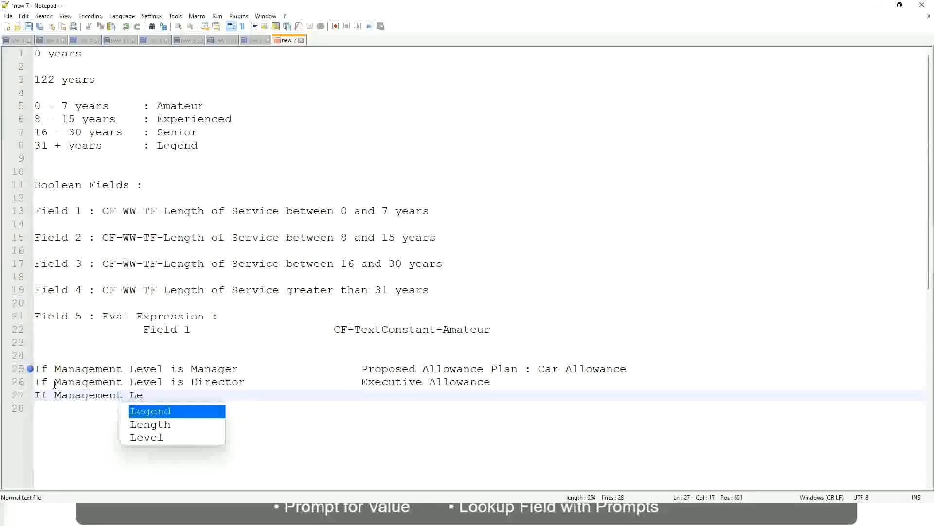
pyautogui.press('Down')
pyautogui.press('Down')
pyautogui.press('Return')
pyautogui.write('is ')
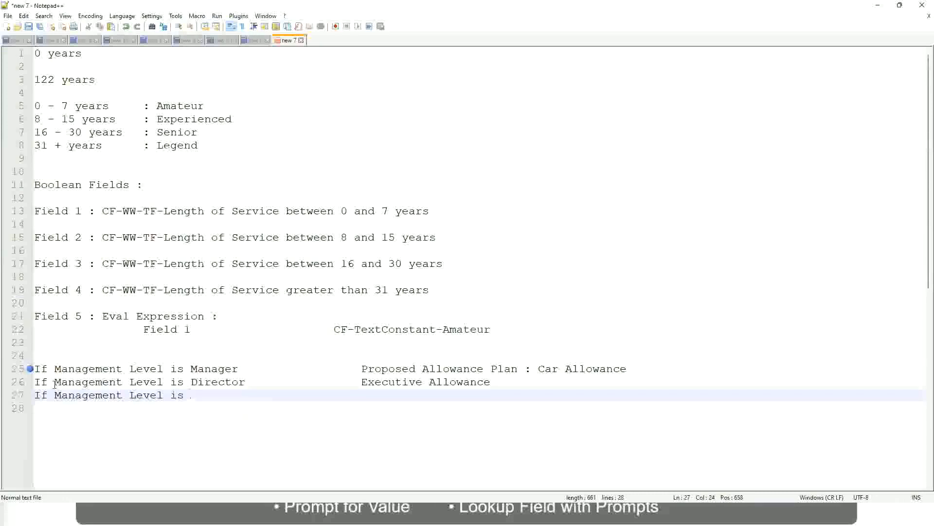
pyautogui.write('CEO')
# Step: Add the result "CEO Allowance" on line 27, aligned with the results above
pyautogui.press('Tab')
pyautogui.press('Tab')
pyautogui.write('CEO Allowance')
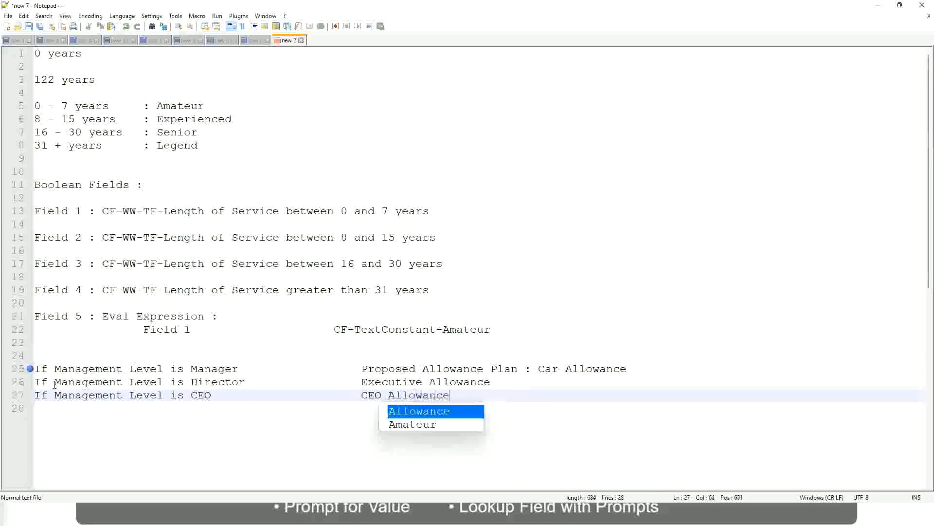
pyautogui.press('Escape')
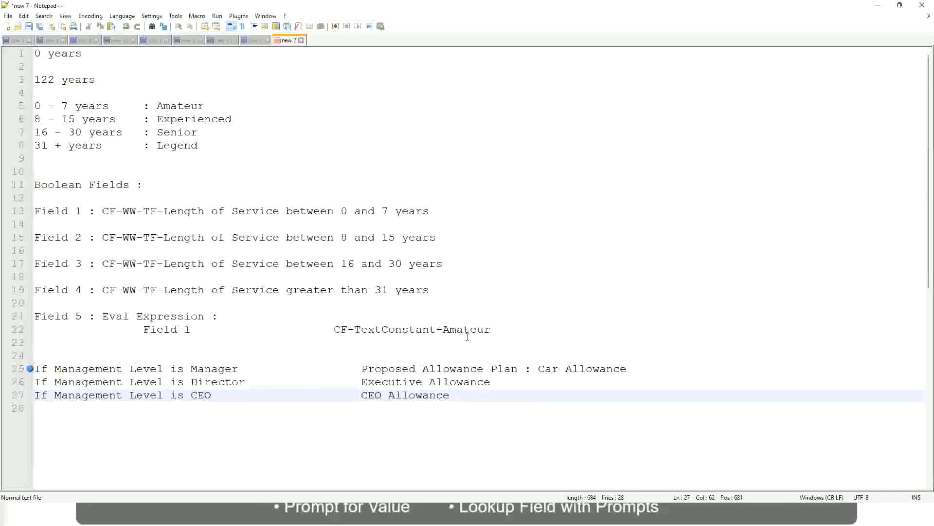
pyautogui.click(538, 368)
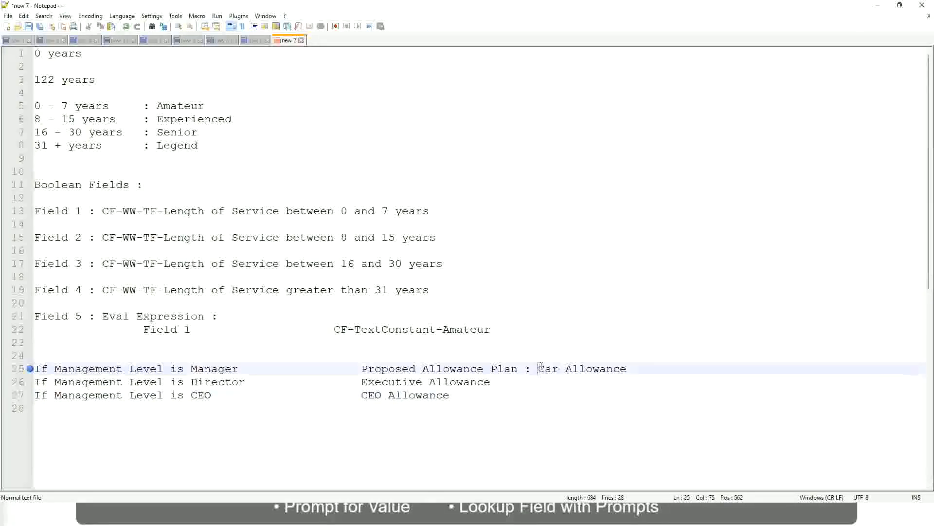
pyautogui.moveTo(538, 369); pyautogui.dragTo(628, 365)
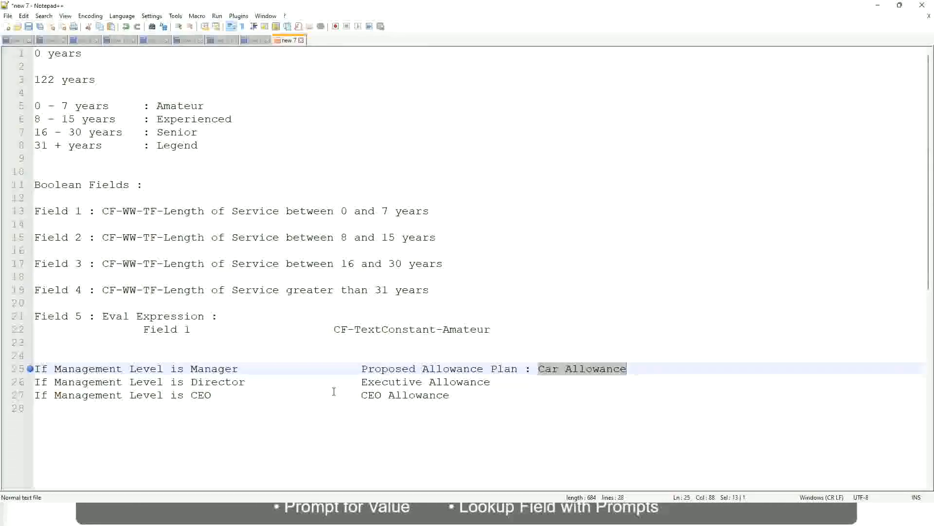
pyautogui.click(433, 369)
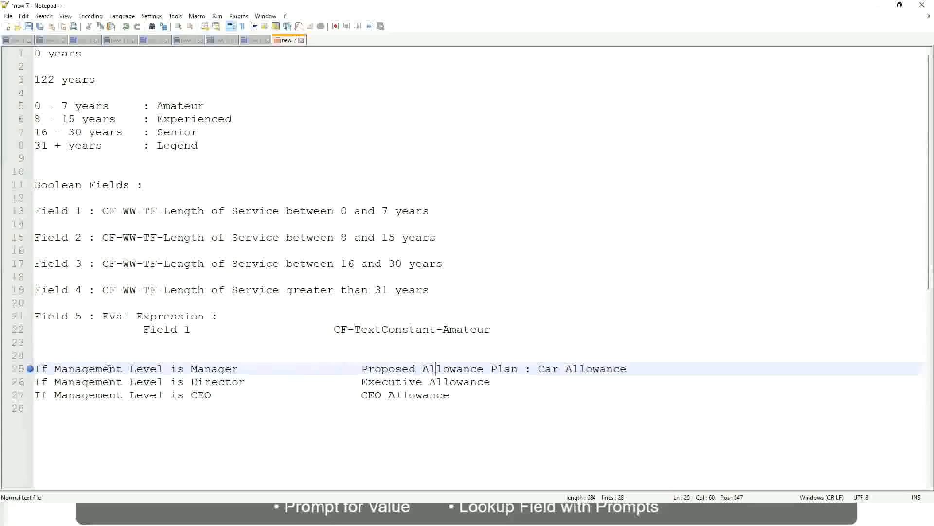
pyautogui.click(190, 368)
# Step: Replace the allowance plan result on line 25 with "Manager" as a trial entry, and clear that entry again
pyautogui.moveTo(362, 369); pyautogui.dragTo(641, 365)
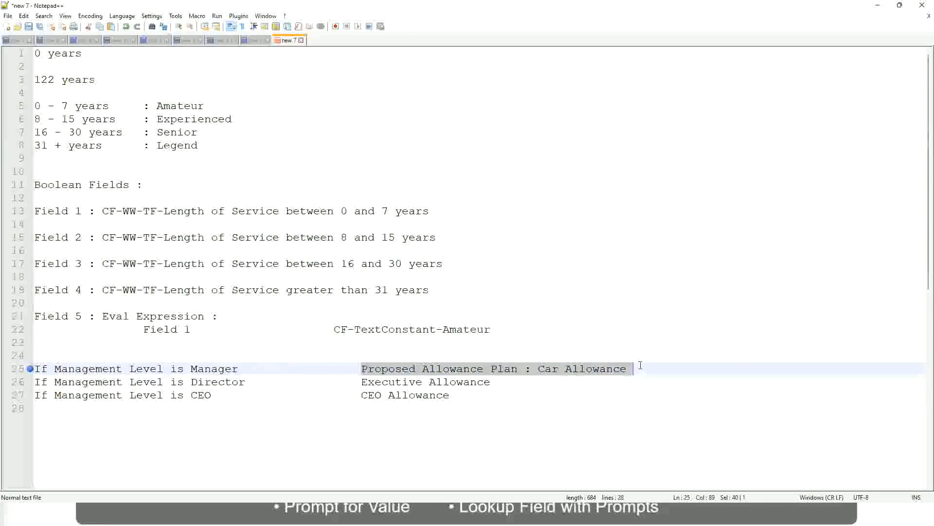
pyautogui.write('Managers')
pyautogui.press('BackSpace')
pyautogui.press('BackSpace')
pyautogui.press('BackSpace')
pyautogui.press('BackSpace')
pyautogui.press('BackSpace')
pyautogui.press('BackSpace')
pyautogui.press('BackSpace')
pyautogui.press('BackSpace')
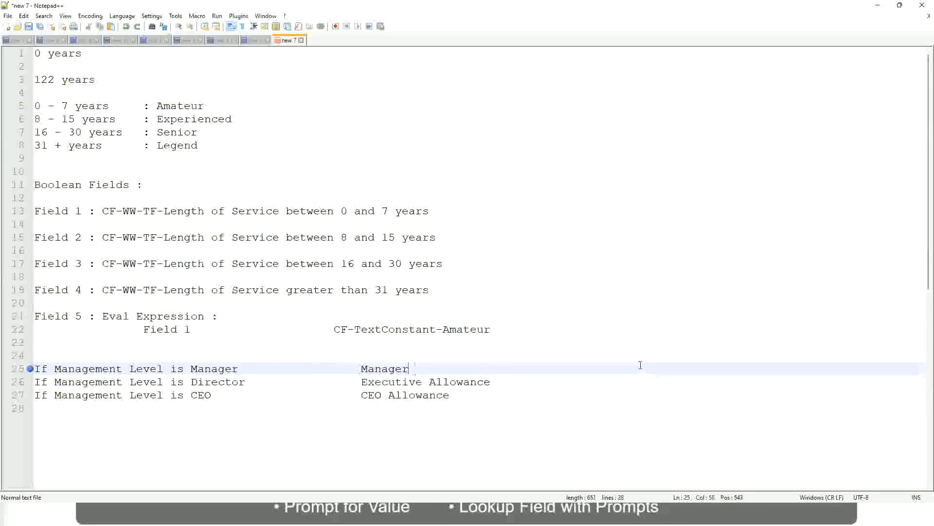
# Step: Enter "Name of the First Line Manager" as the result on line 25
pyautogui.write('Firs')
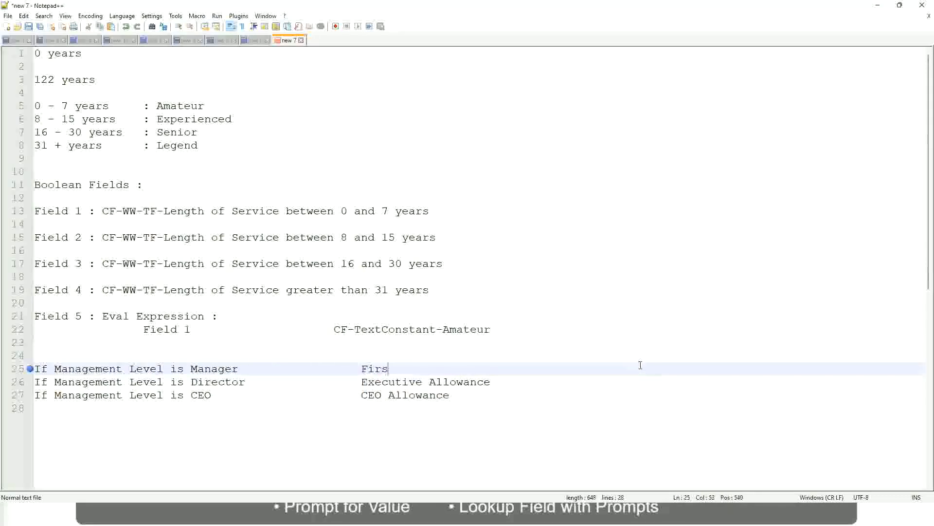
pyautogui.write('t Line Manager')
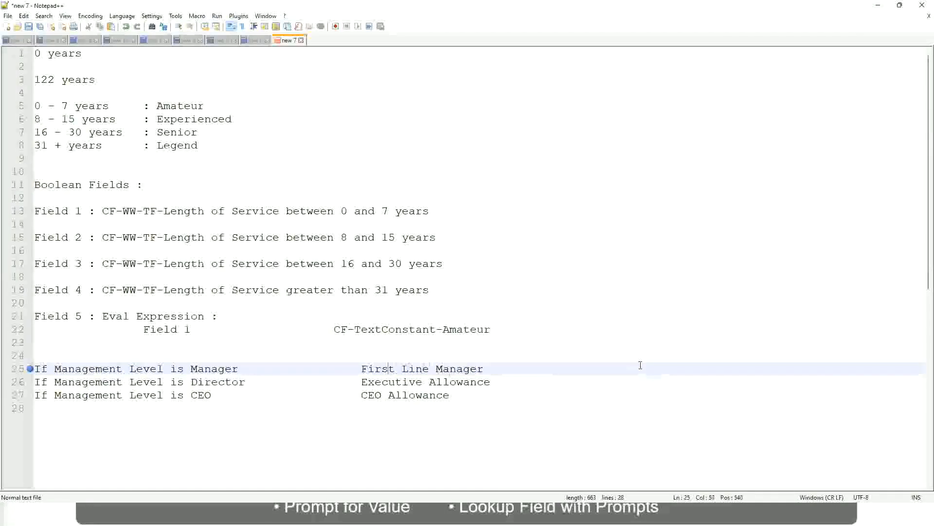
pyautogui.hotkey('ctrl', 'Left')
pyautogui.hotkey('ctrl', 'Left')
pyautogui.hotkey('ctrl', 'Left')
pyautogui.write('Name of the')
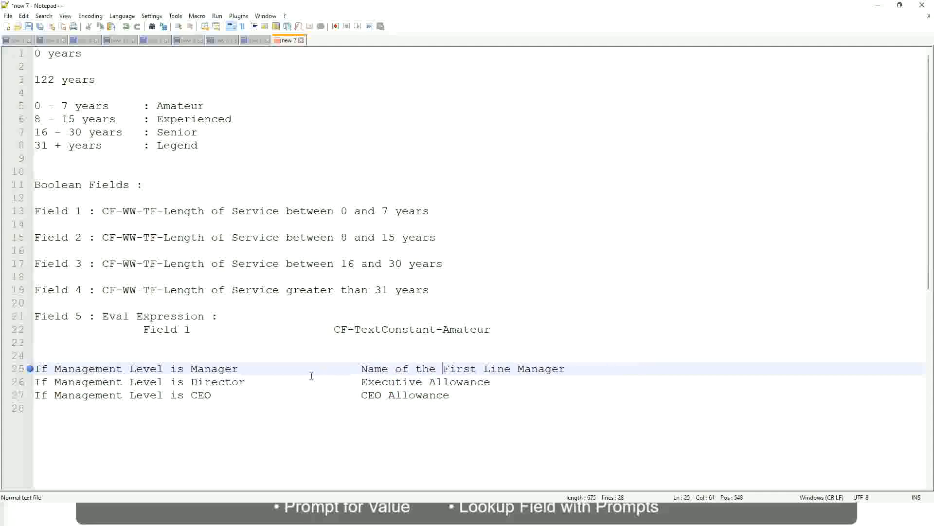
# Step: Replace the result "Executive Allowance" on line 26 with "Name of"
pyautogui.moveTo(361, 383); pyautogui.dragTo(492, 382)
pyautogui.write('Name ')
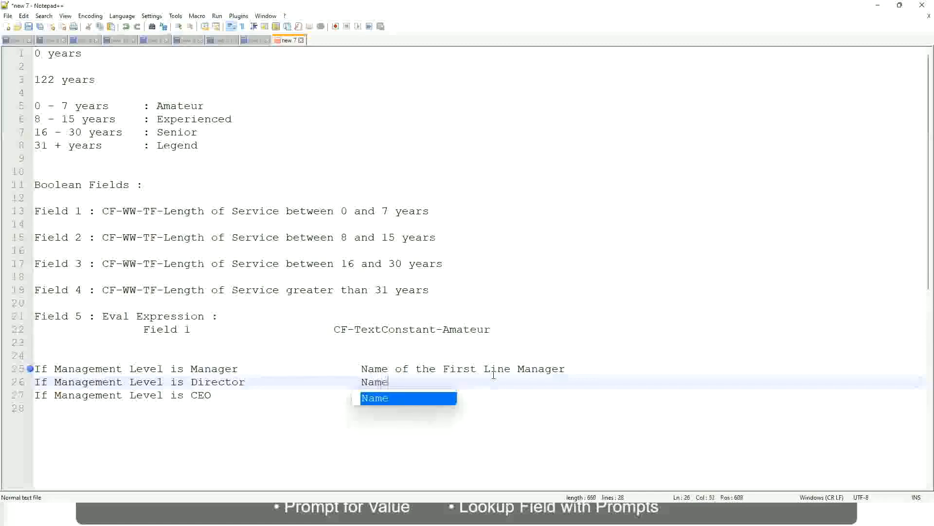
pyautogui.write('of ')
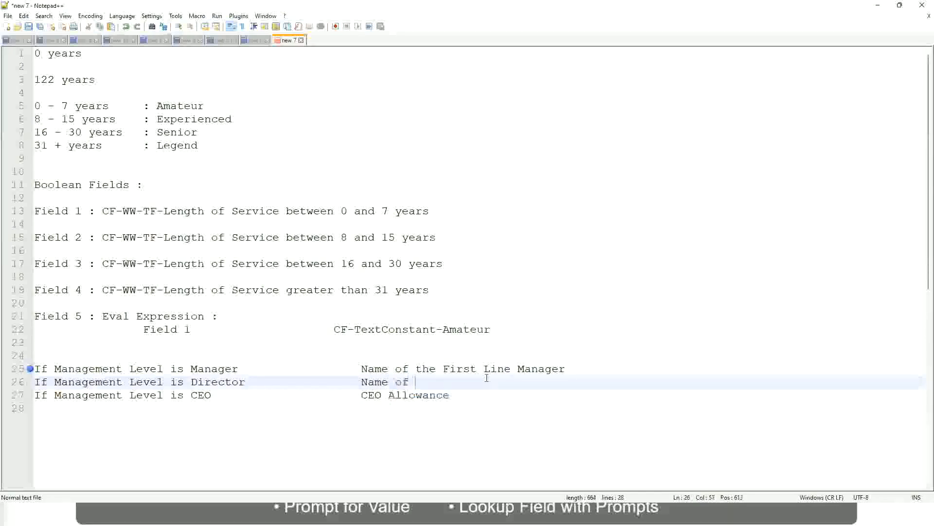
pyautogui.write('the First')
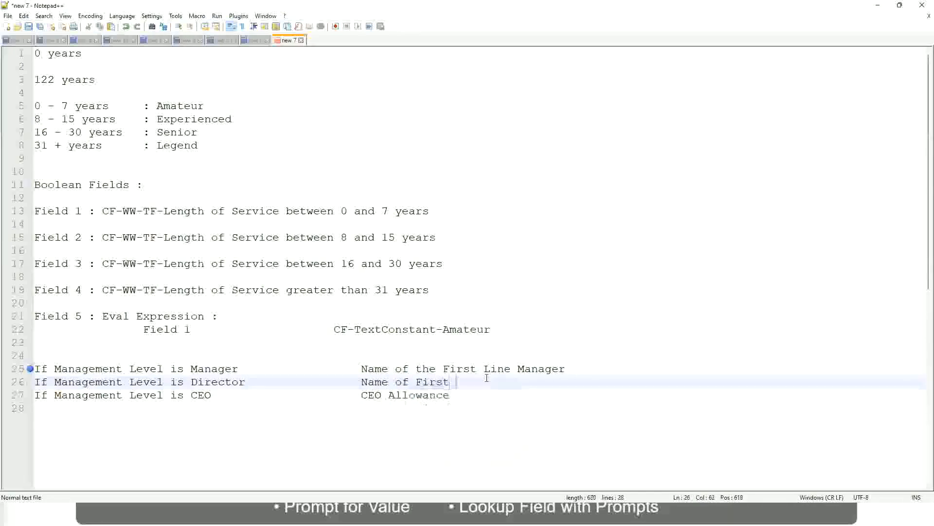
pyautogui.press('BackSpace')
pyautogui.press('BackSpace')
pyautogui.press('BackSpace')
pyautogui.press('BackSpace')
pyautogui.press('BackSpace')
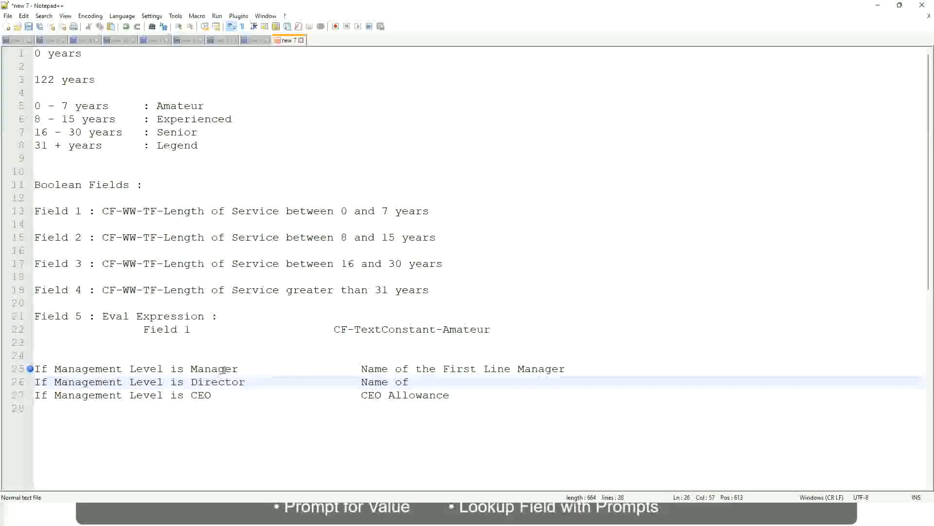
# Step: Change "First" to "Second" in the result on line 25
pyautogui.doubleClick(458, 369)
pyautogui.write('Second')
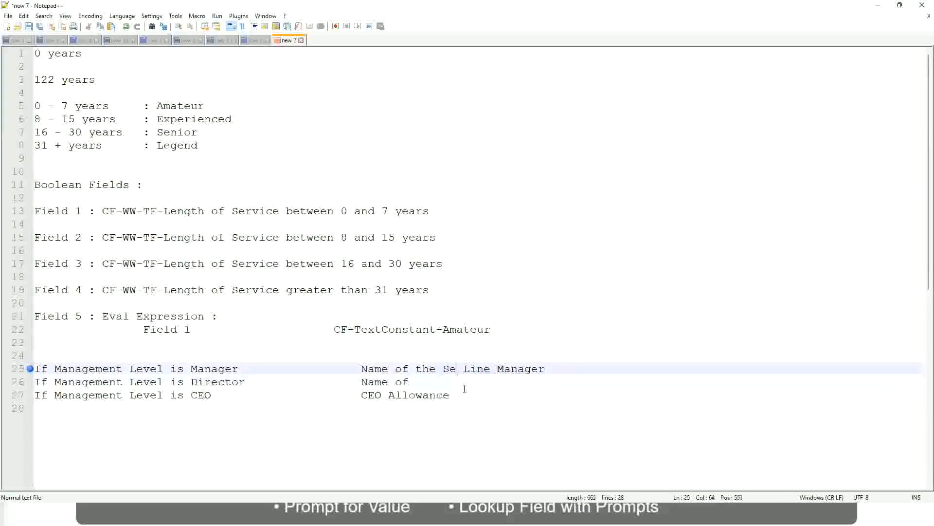
pyautogui.press('BackSpace')
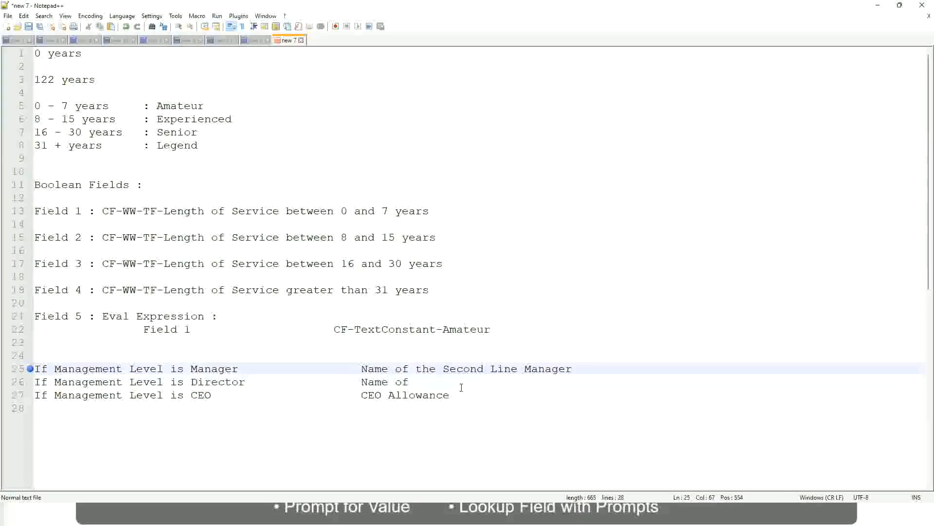
# Step: Complete the Director rule's result on line 26 as "Name of Manager"
pyautogui.click(424, 381)
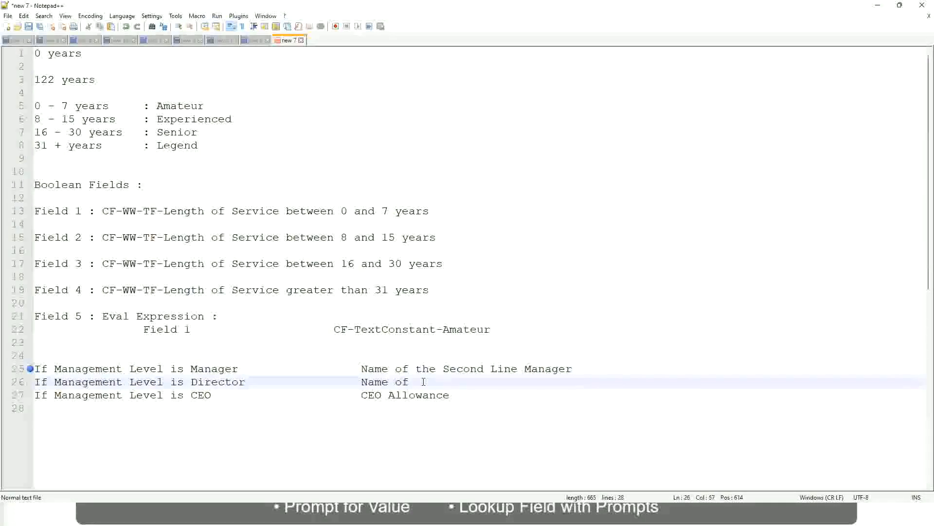
pyautogui.write('Manager')
# Step: Replace the result on line 27 with "name of CEO/Himself/Herself"
pyautogui.click(198, 394)
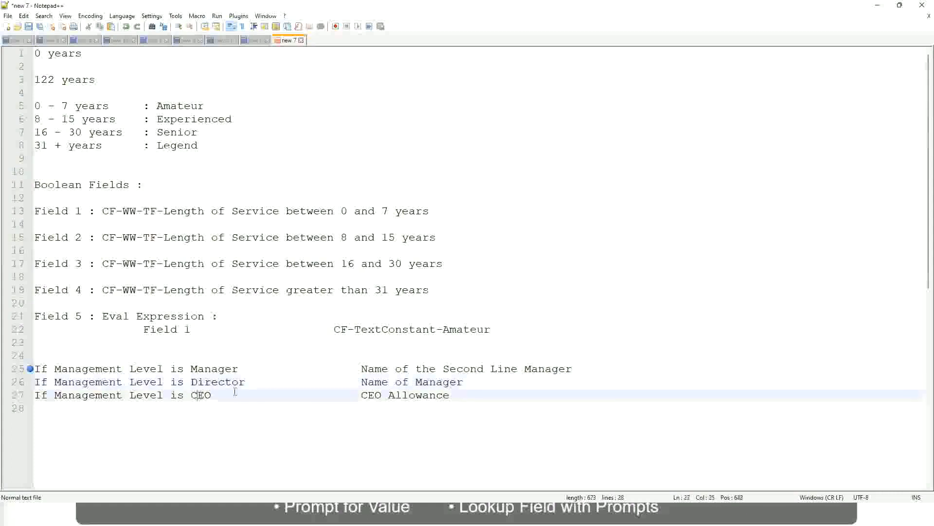
pyautogui.moveTo(361, 395); pyautogui.dragTo(462, 395)
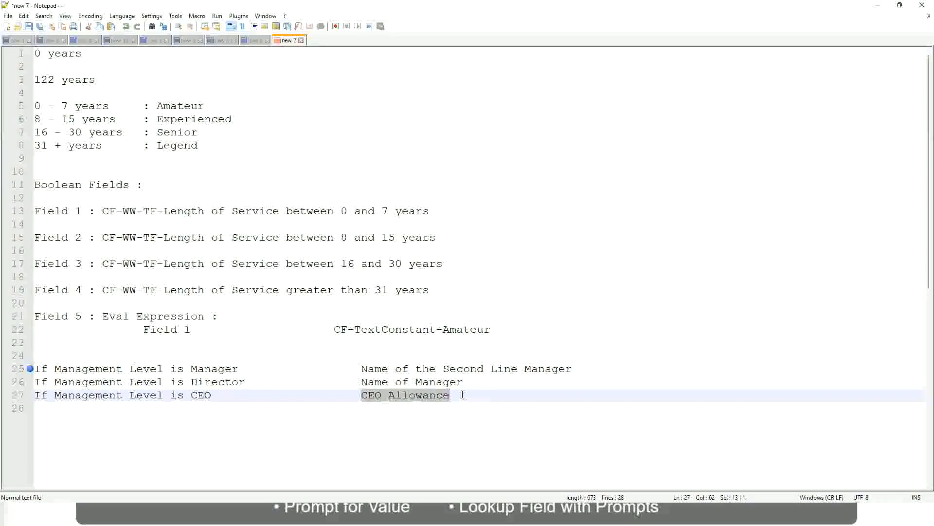
pyautogui.write('name of CEO')
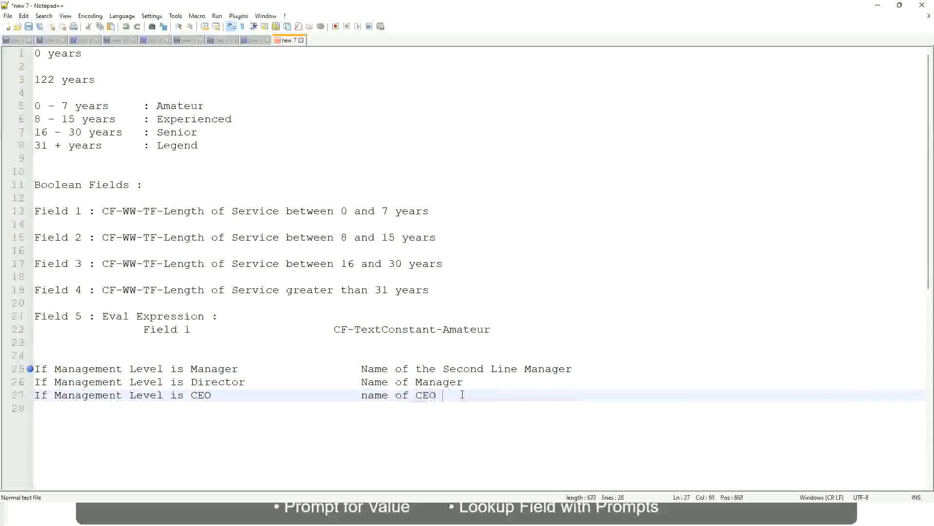
pyautogui.press('BackSpace')
pyautogui.write('/Himself/')
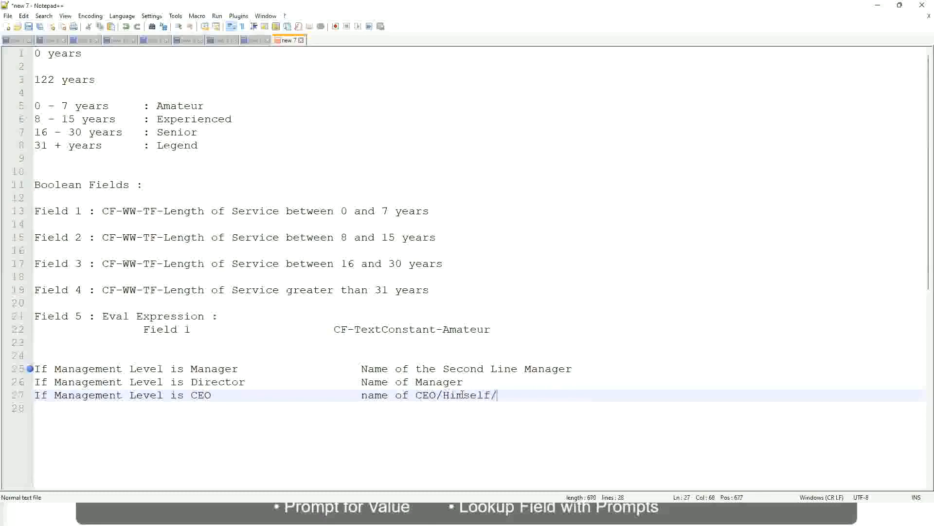
pyautogui.write('Herself')
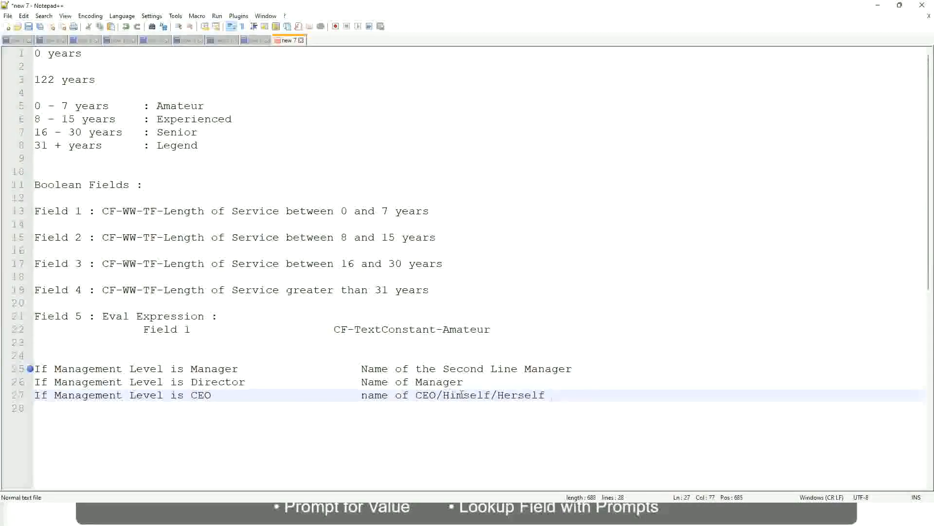
# Step: Review the Manager, Director and CEO rules on lines 25 to 27, matching each management level condition with its result
pyautogui.click(334, 396)
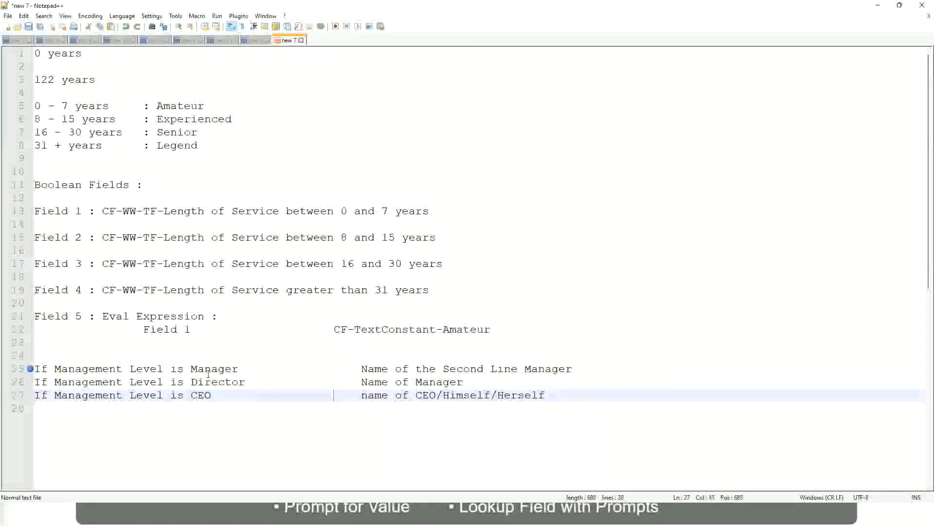
pyautogui.click(30, 371)
pyautogui.click(102, 368)
pyautogui.click(142, 369)
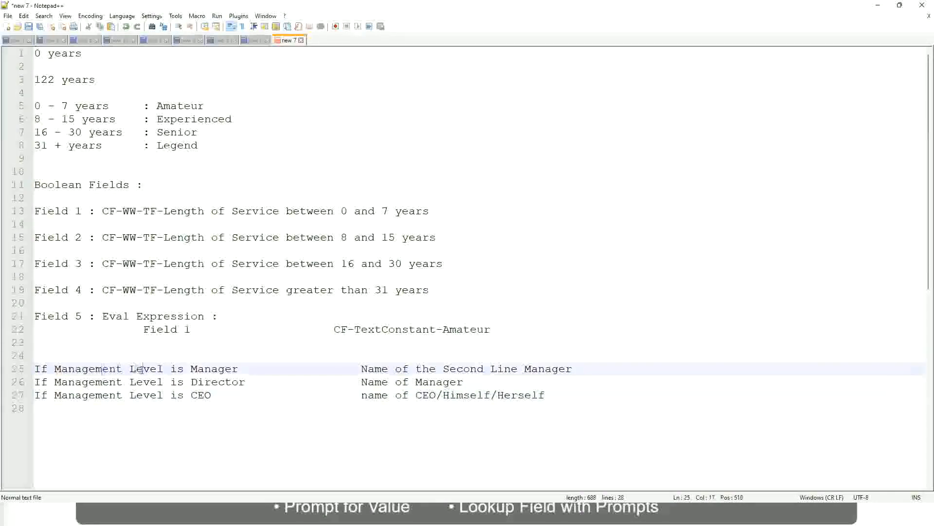
pyautogui.click(218, 369)
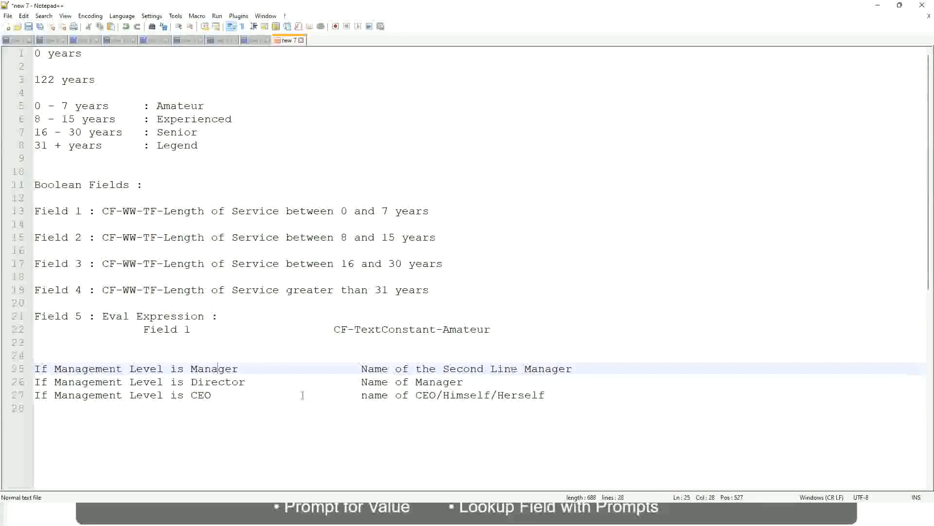
pyautogui.click(112, 384)
pyautogui.click(231, 381)
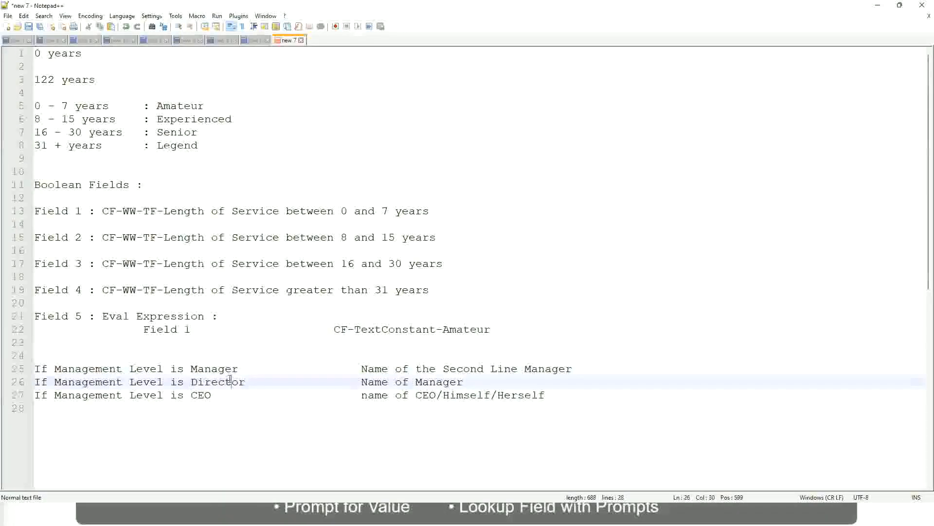
pyautogui.click(465, 383)
pyautogui.click(210, 384)
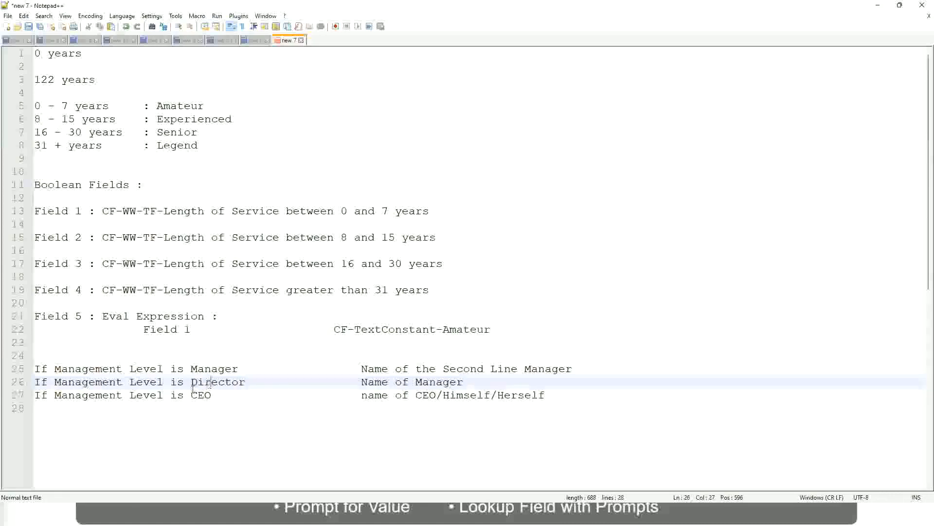
pyautogui.click(202, 395)
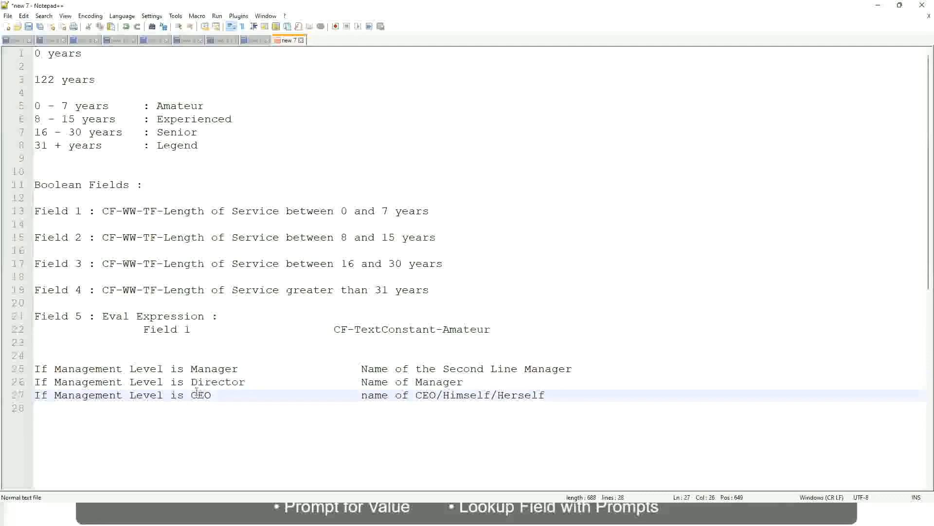
pyautogui.click(437, 397)
pyautogui.press('End')
pyautogui.moveTo(555, 395); pyautogui.dragTo(18, 370)
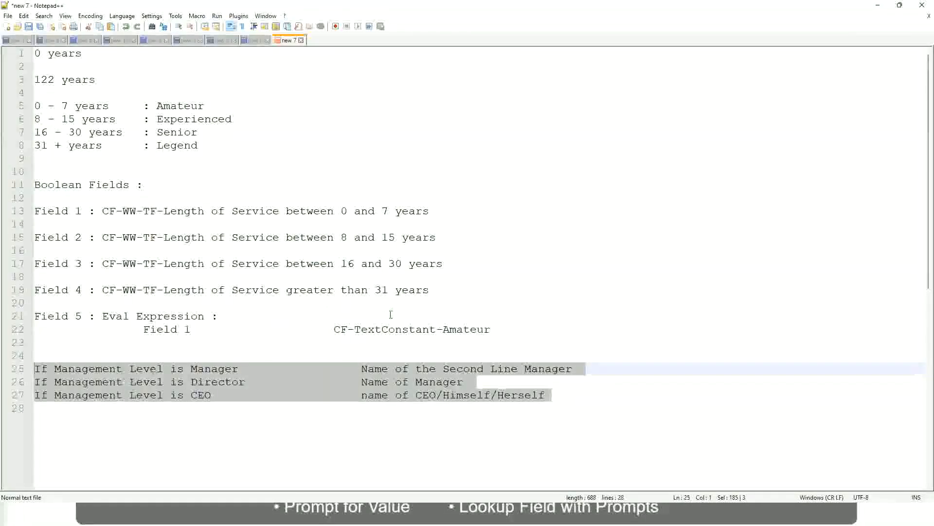
# Step: Examine the Manager rule on line 25 and its result "Name of the Second Line Manager"
pyautogui.click(394, 369)
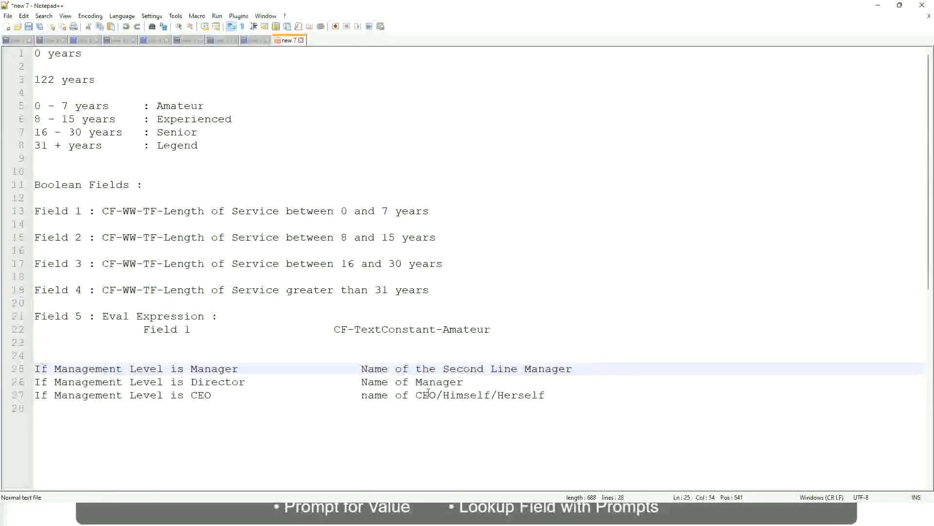
pyautogui.click(361, 368)
pyautogui.moveTo(362, 369); pyautogui.dragTo(573, 368)
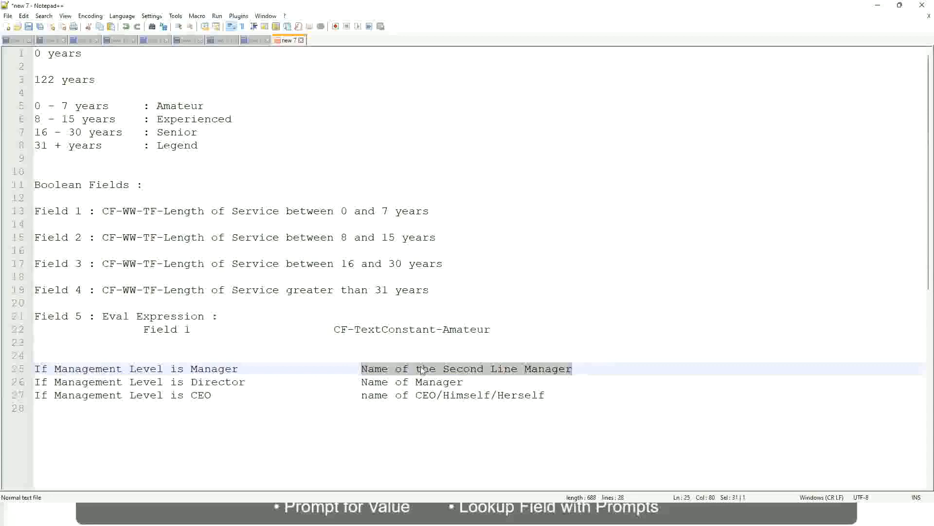
pyautogui.click(437, 373)
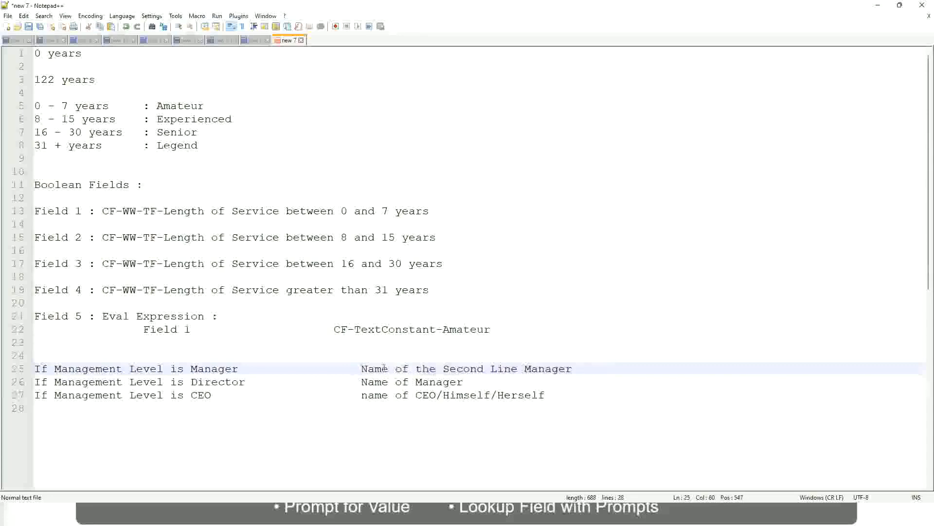
pyautogui.moveTo(362, 368); pyautogui.dragTo(575, 368)
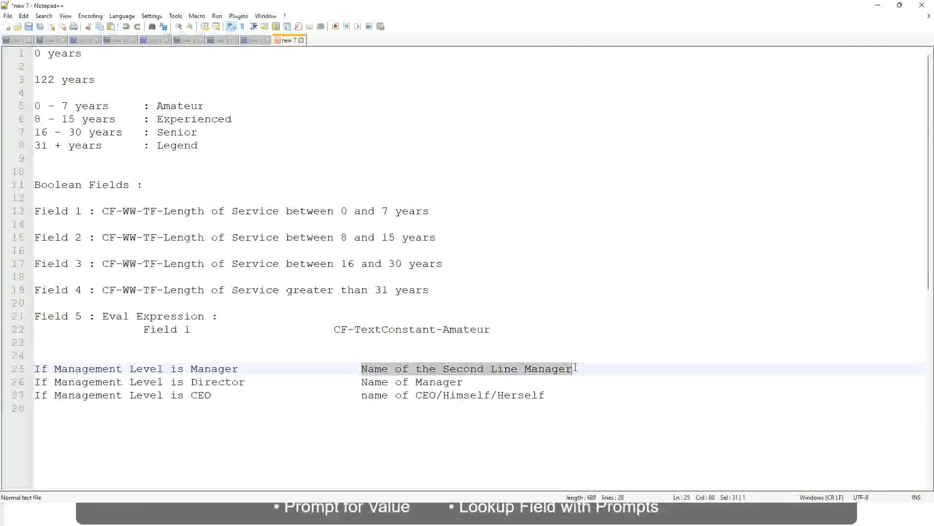
pyautogui.click(479, 370)
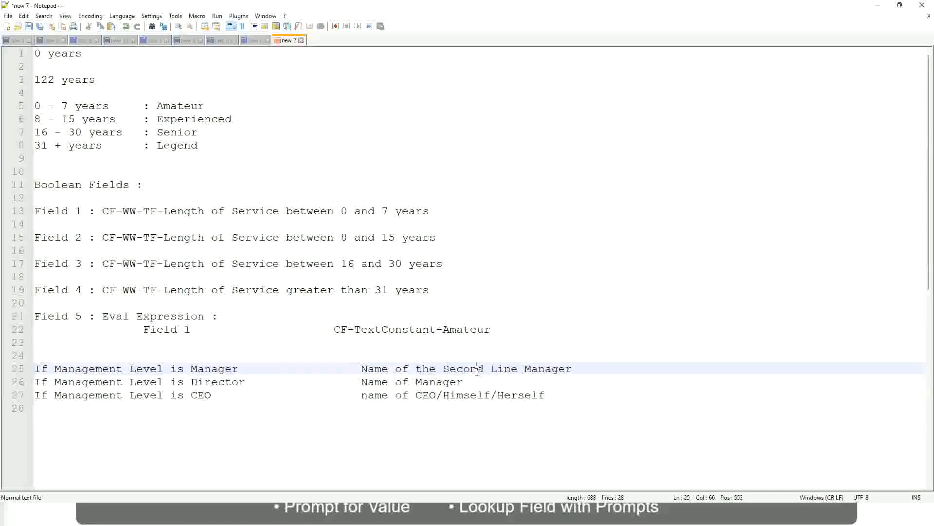
pyautogui.click(243, 369)
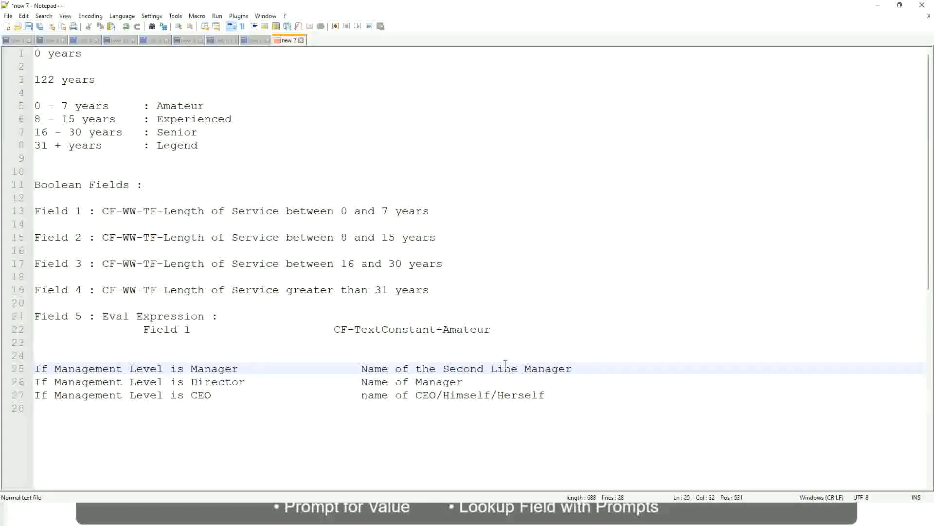
pyautogui.click(479, 368)
pyautogui.click(588, 366)
pyautogui.click(551, 361)
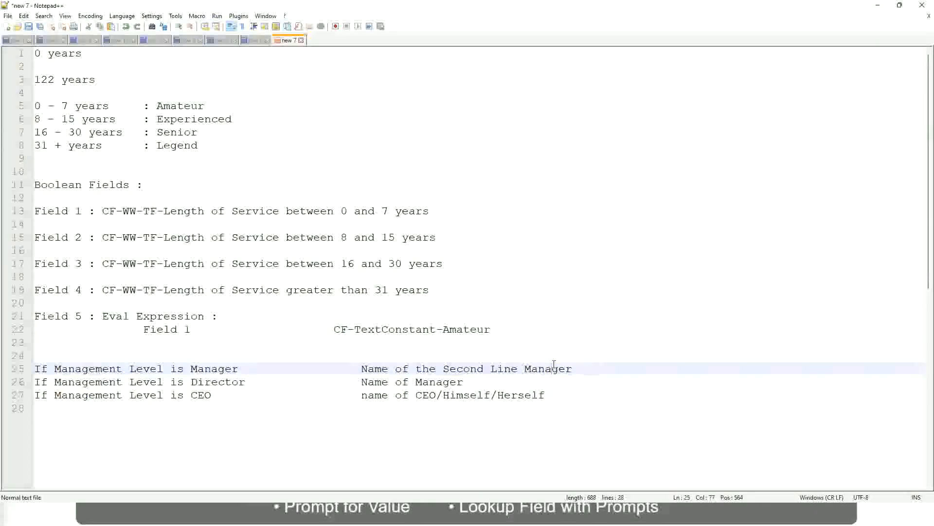
# Step: Compare the fixed experience band labels on lines 5 to 8 with the name results on lines 25 to 27
pyautogui.doubleClick(178, 108)
pyautogui.doubleClick(179, 120)
pyautogui.doubleClick(179, 133)
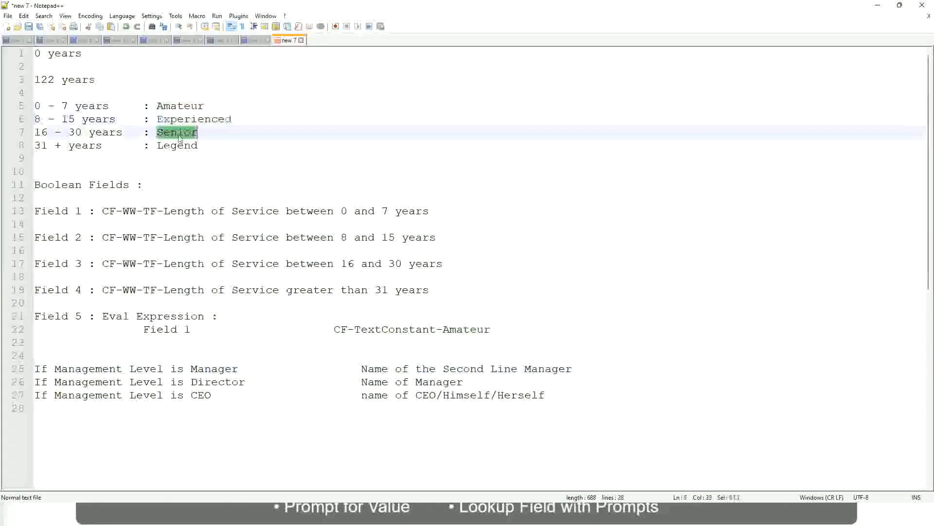
pyautogui.click(176, 145)
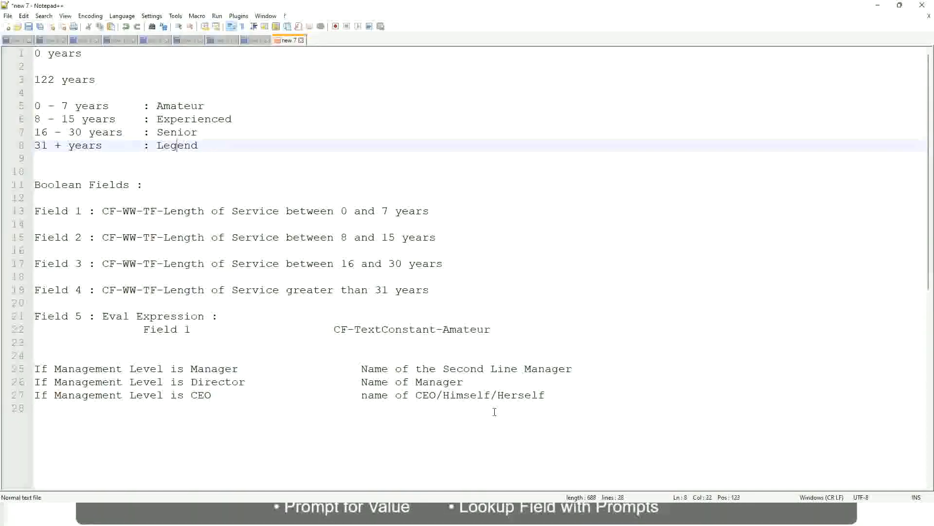
pyautogui.click(479, 396)
pyautogui.click(441, 382)
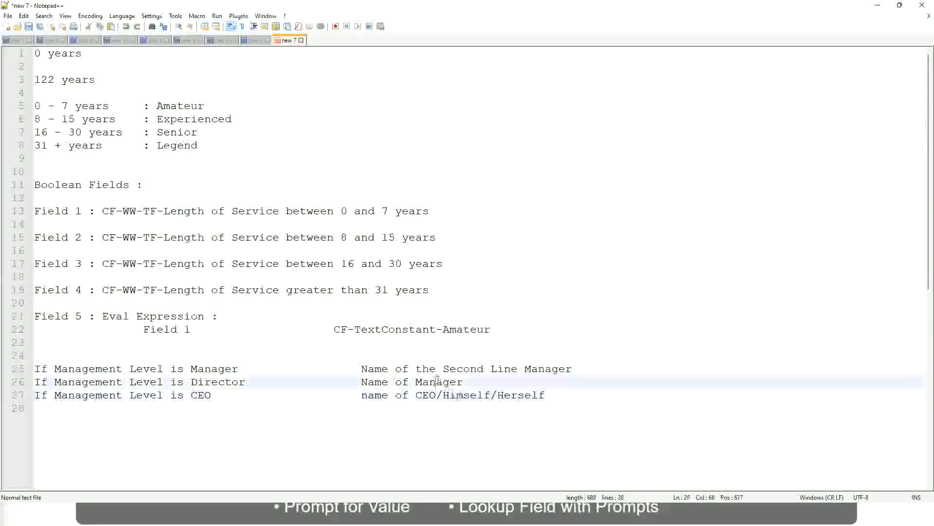
pyautogui.click(449, 370)
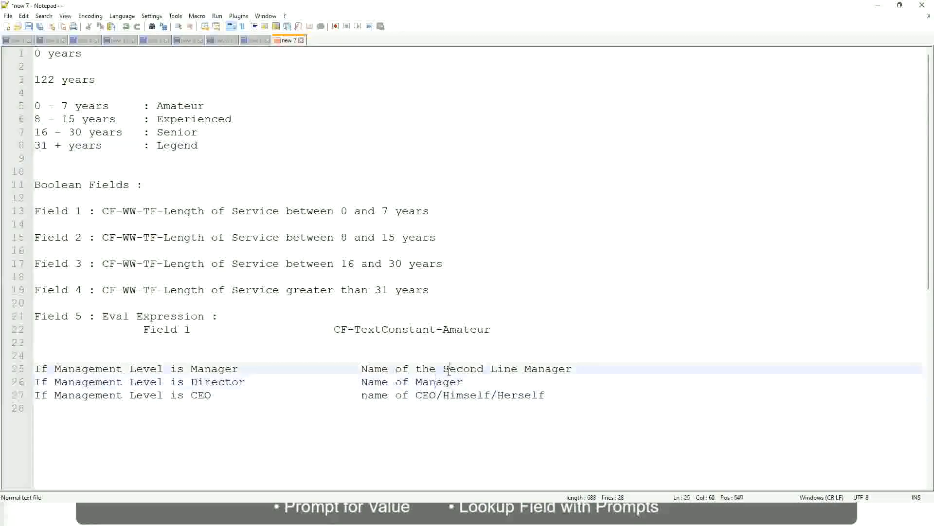
pyautogui.click(254, 387)
# Step: Switch to Workday, copy the field name "CF-WW-LRB-Identify Experience Bands from years of Service" and close the save confirmation
pyautogui.hotkey('alt', 'Tab')
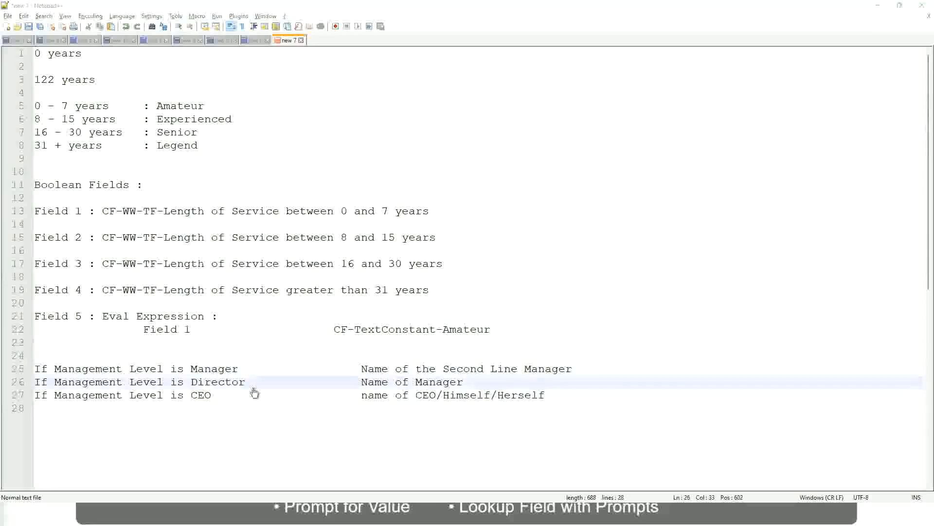
pyautogui.scroll(-4, 209, 302)
pyautogui.scroll(4, 363, 187)
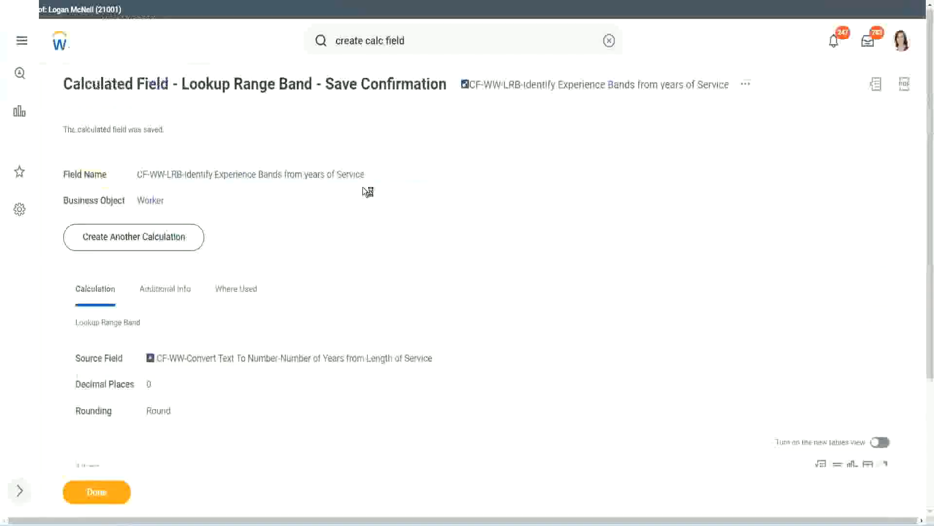
pyautogui.rightClick(549, 92)
pyautogui.click(579, 144)
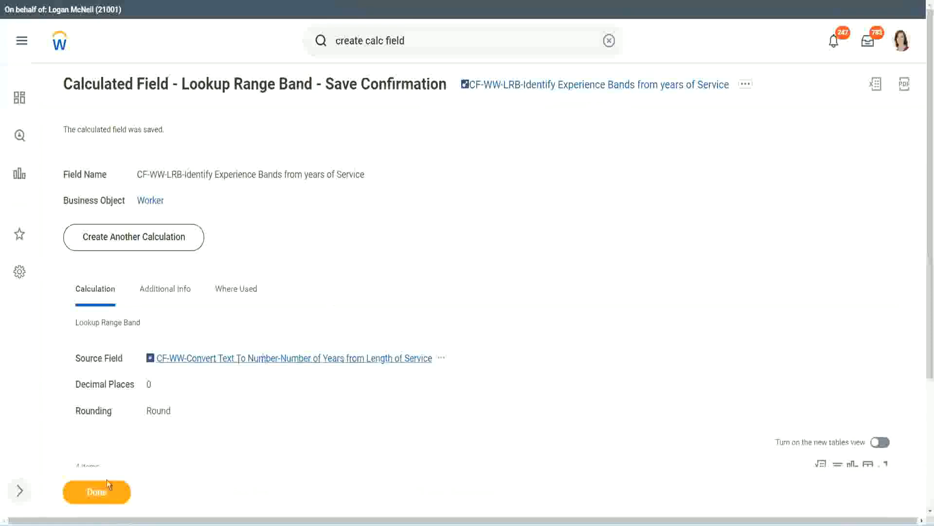
pyautogui.click(90, 497)
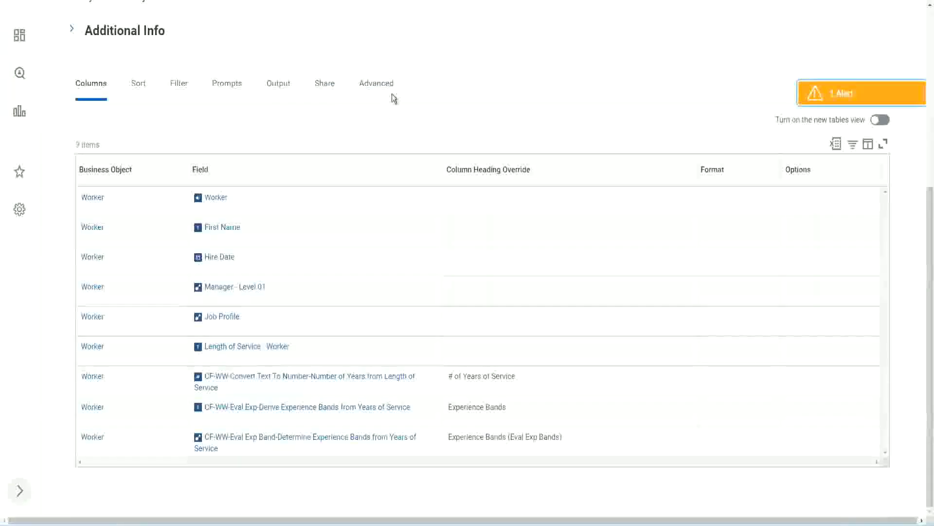
# Step: Open the WW Employee Details custom report for editing
pyautogui.scroll(6, 394, 103)
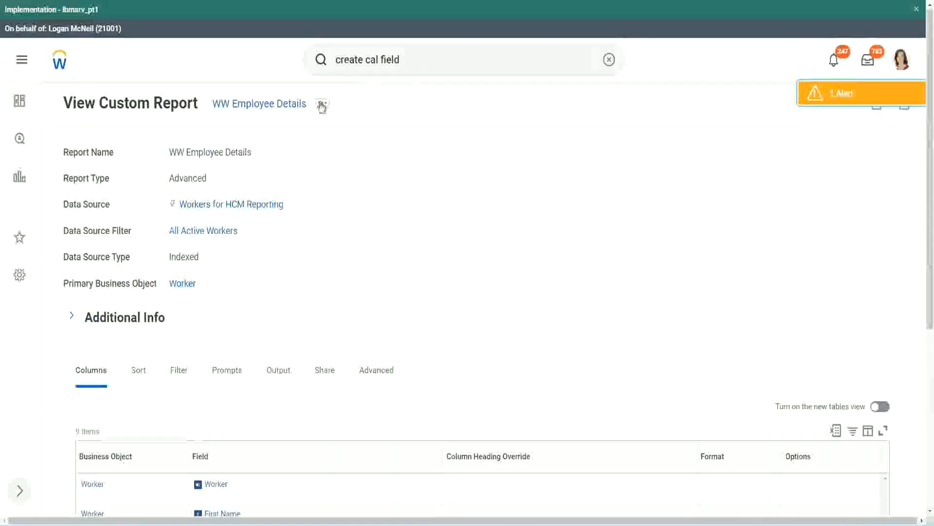
pyautogui.click(322, 105)
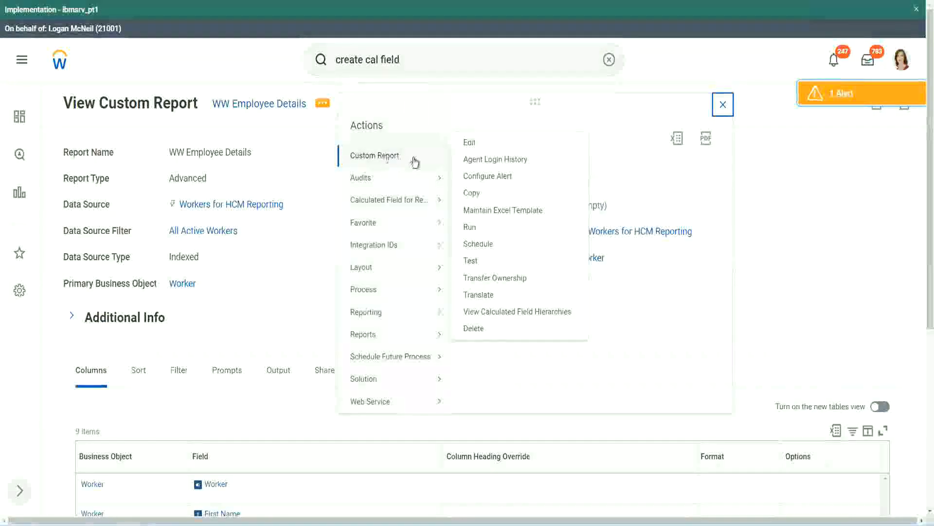
pyautogui.click(471, 142)
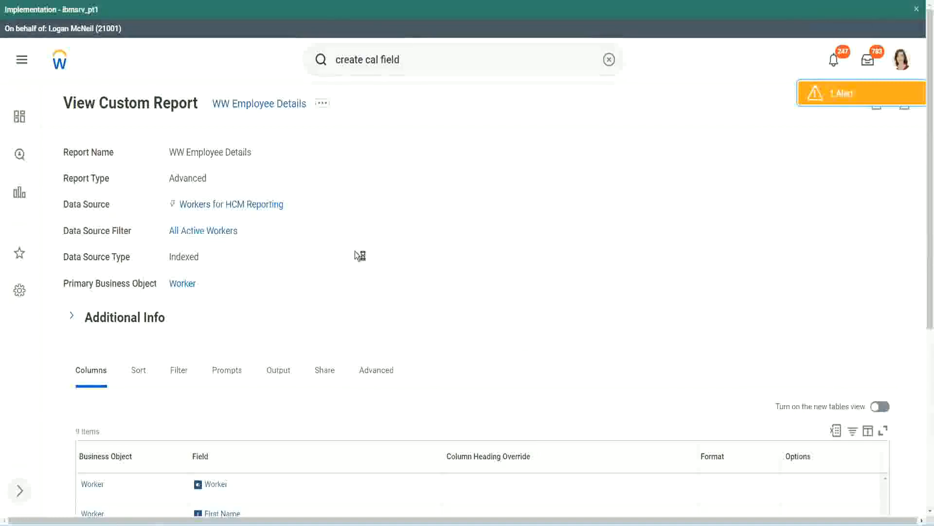
# Step: Add a Worker column row after the last one with the field "CF-WW-LRB-Identify Experience Bands from years of Service"
pyautogui.scroll(-6, 355, 252)
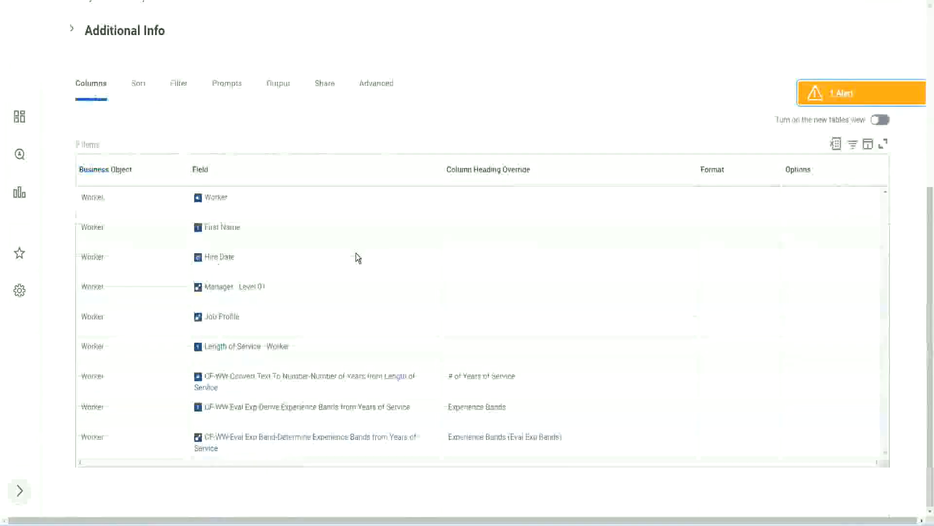
pyautogui.scroll(-9, 350, 271)
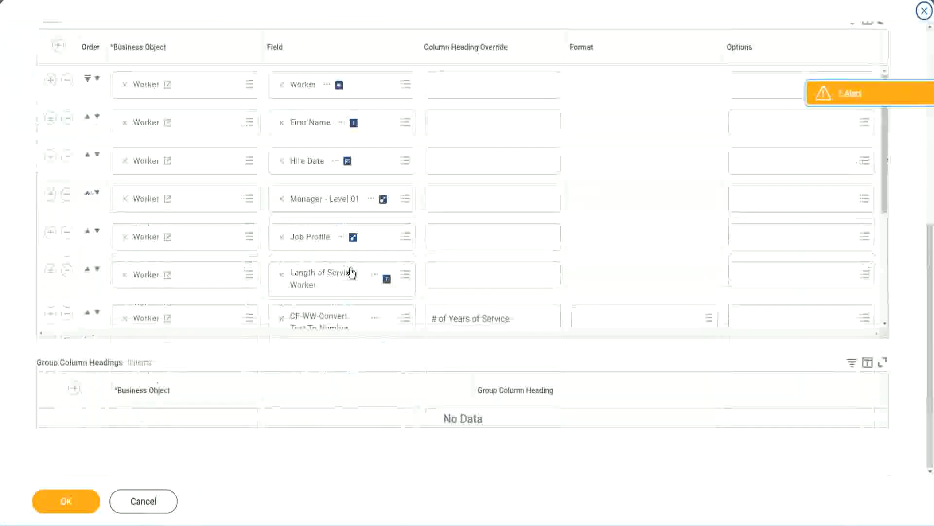
pyautogui.scroll(-4, 214, 282)
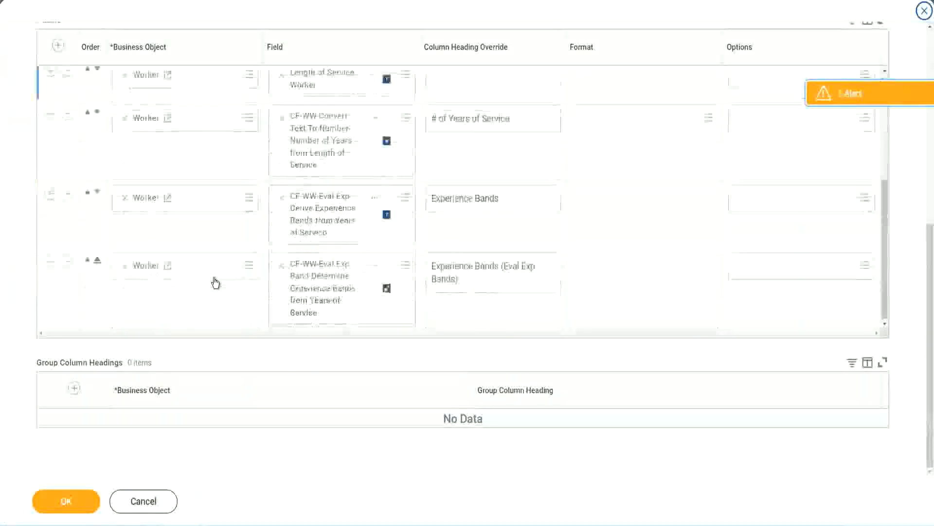
pyautogui.click(50, 262)
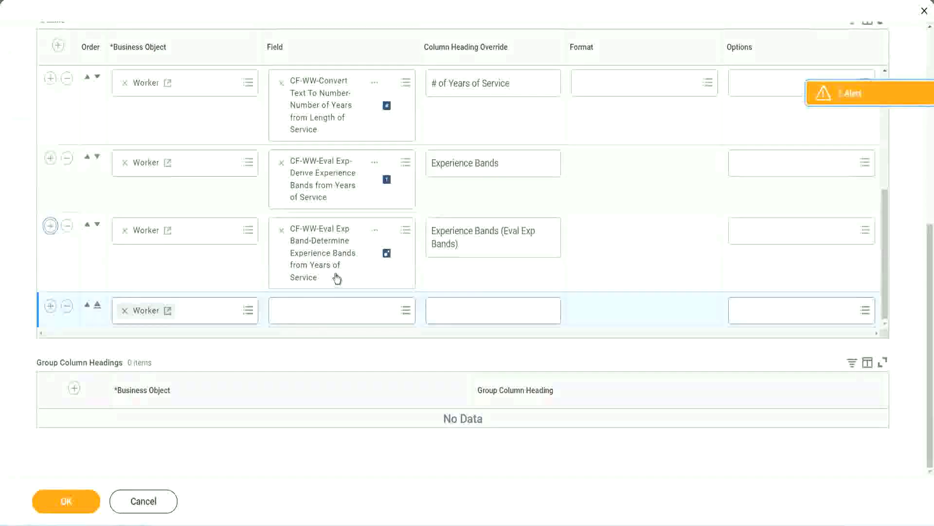
pyautogui.click(317, 311)
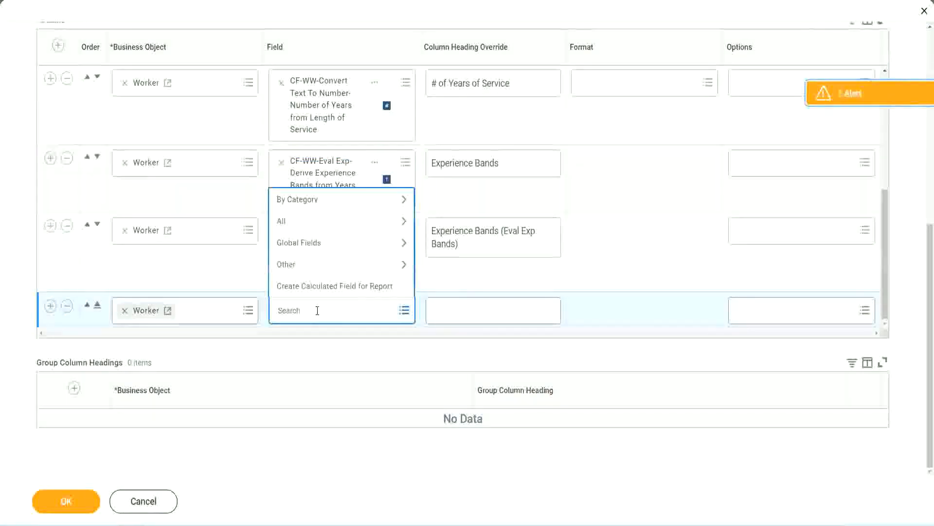
pyautogui.hotkey('ctrl', 'v')
pyautogui.press('Return')
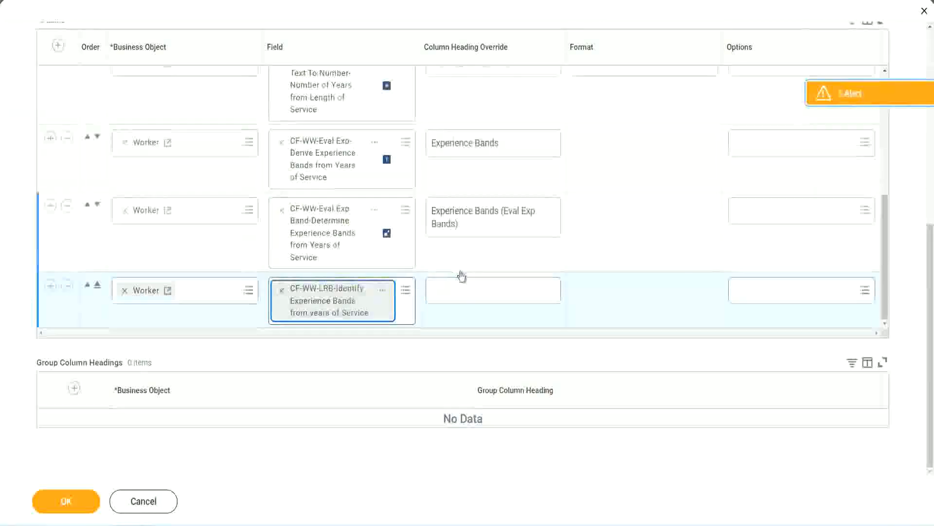
# Step: Set the new row's column heading override to "Experience Bands (LRB)" and save the report changes
pyautogui.click(465, 285)
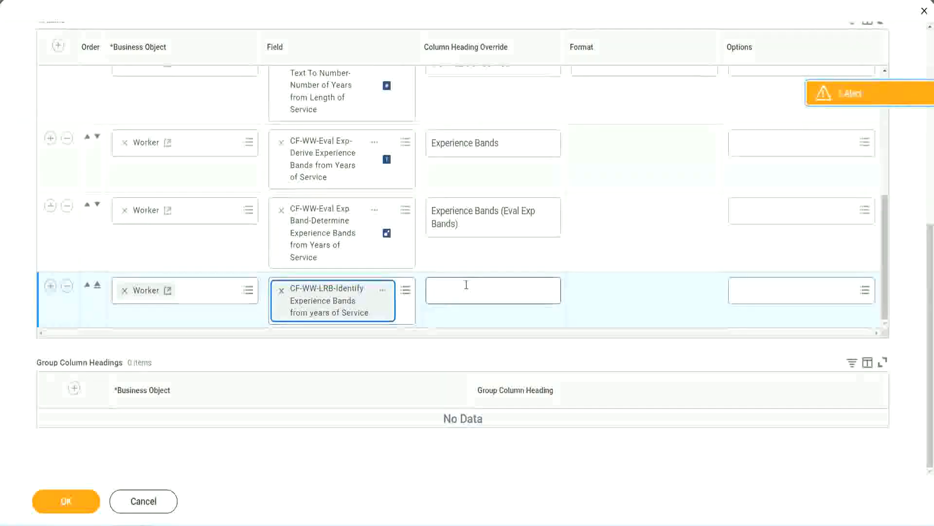
pyautogui.write('Ex')
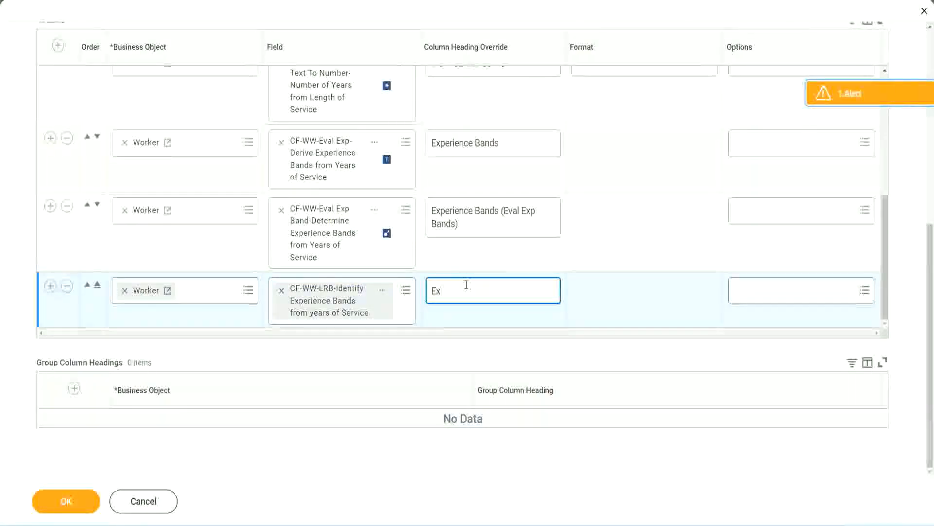
pyautogui.write('perienc')
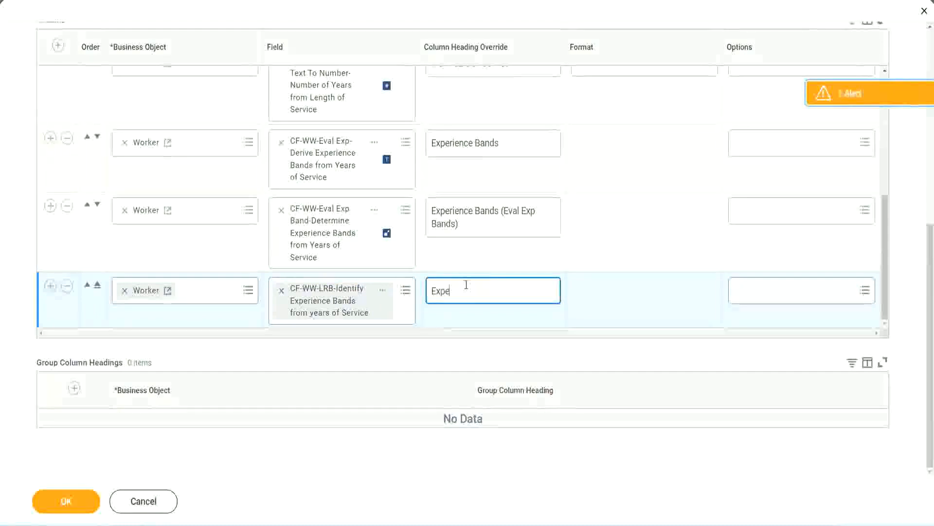
pyautogui.press('BackSpace')
pyautogui.press('BackSpace')
pyautogui.press('BackSpace')
pyautogui.press('BackSpace')
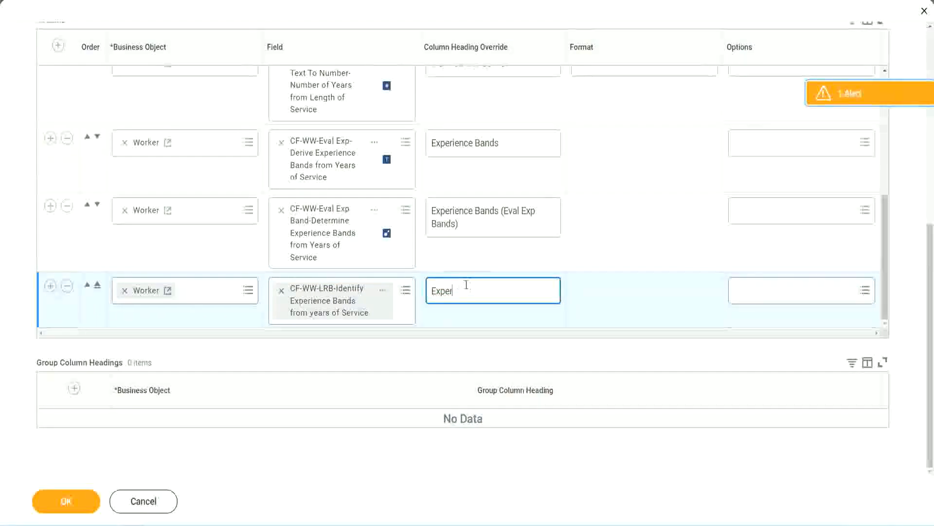
pyautogui.write('ience Band')
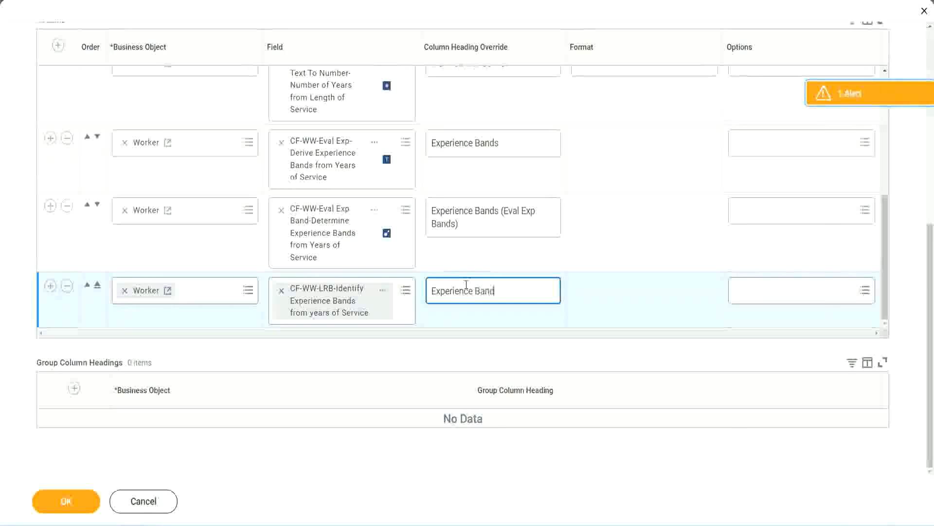
pyautogui.write('s (LRB)')
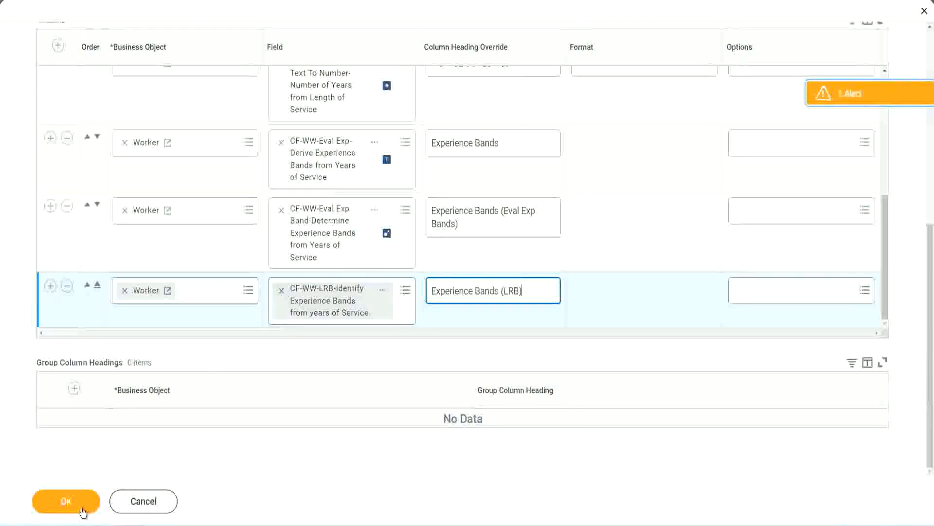
pyautogui.click(67, 502)
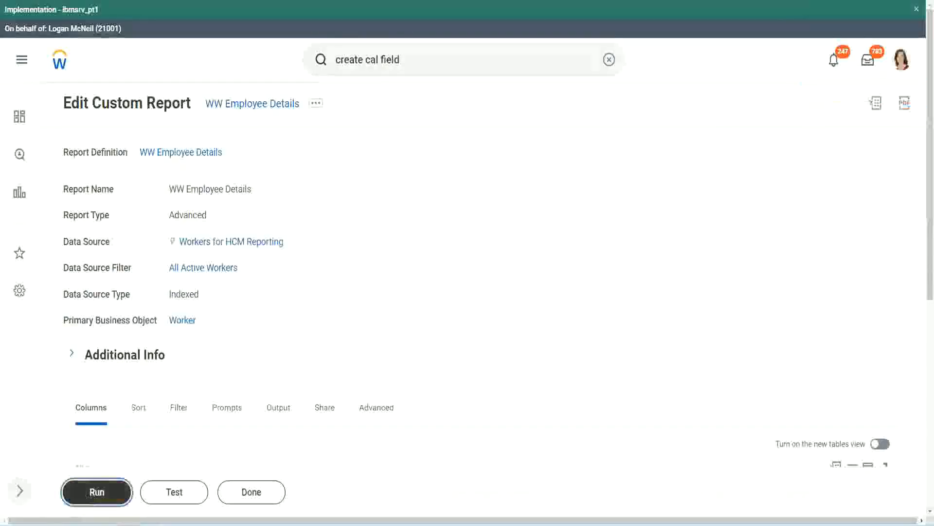
# Step: Run the WW Employee Details report with all prompts left blank and compare the three experience band columns down the worker list
pyautogui.click(97, 492)
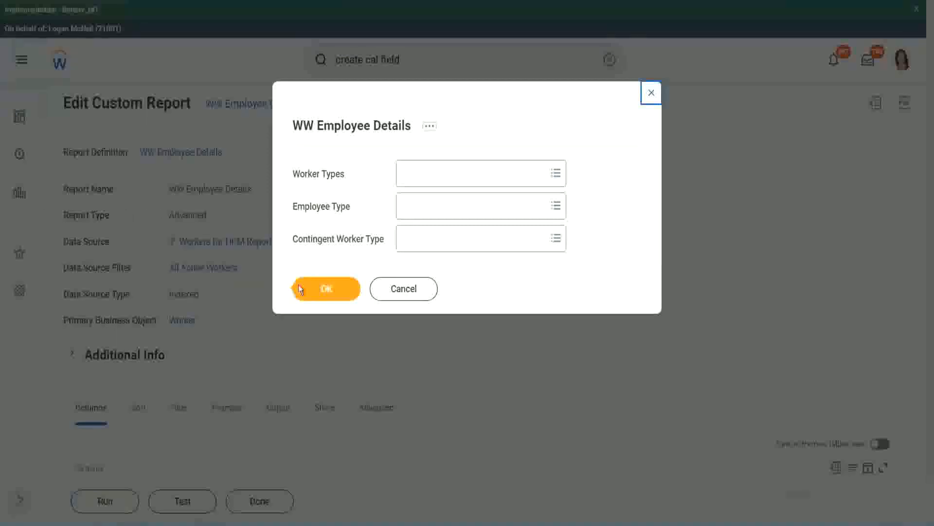
pyautogui.click(332, 291)
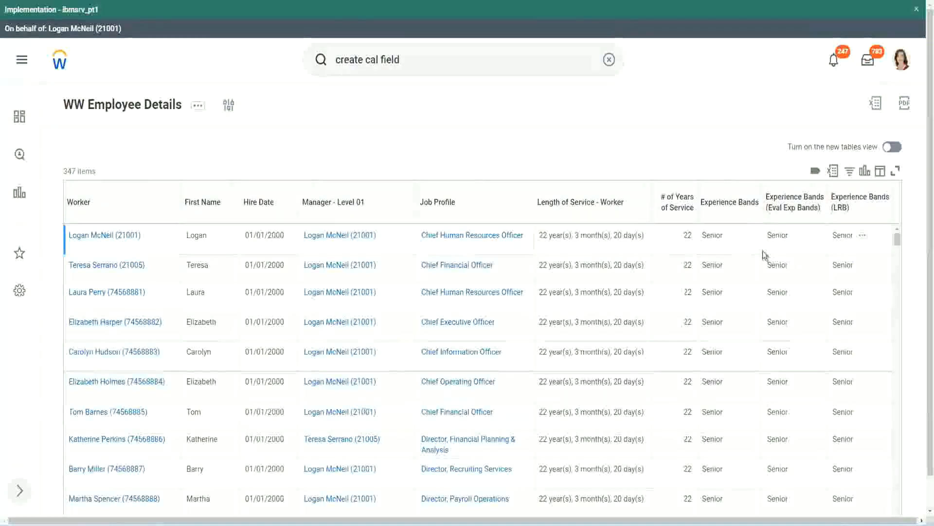
pyautogui.doubleClick(715, 236)
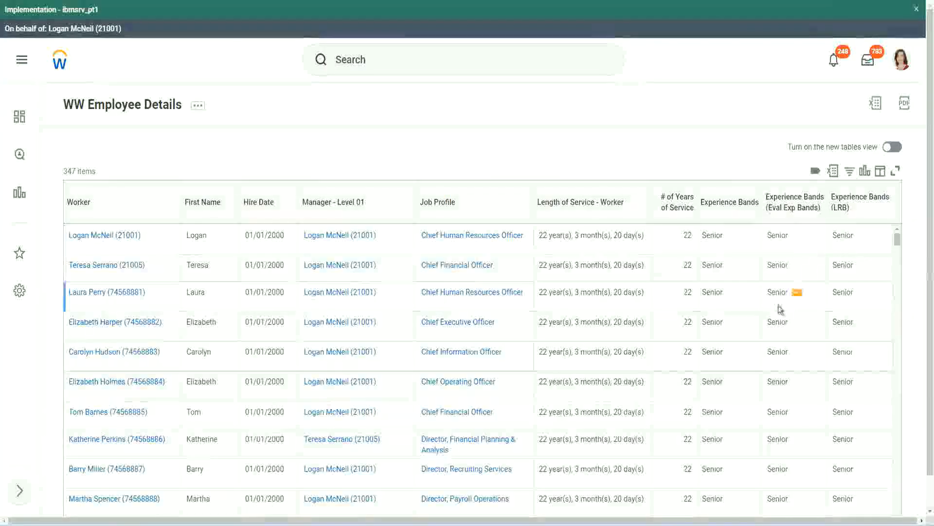
pyautogui.scroll(-10, 778, 306)
pyautogui.scroll(-3, 774, 333)
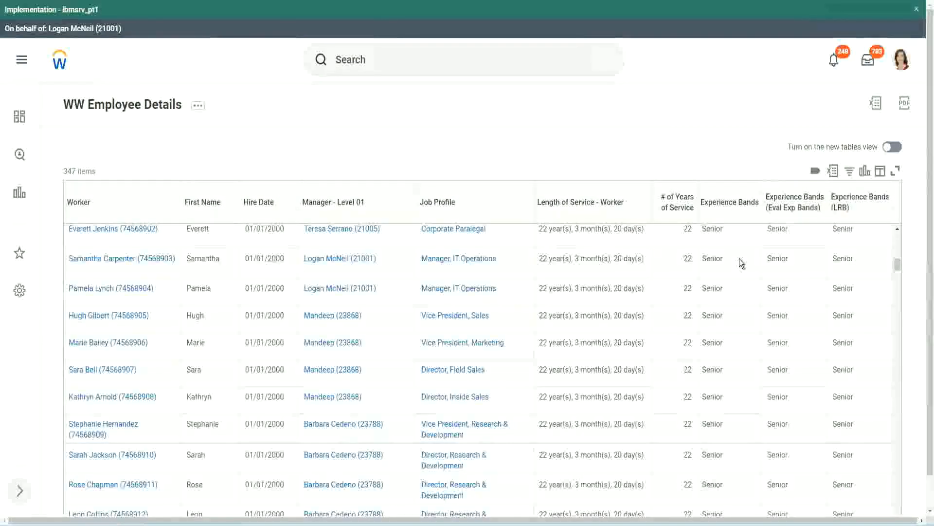
pyautogui.scroll(-3, 729, 396)
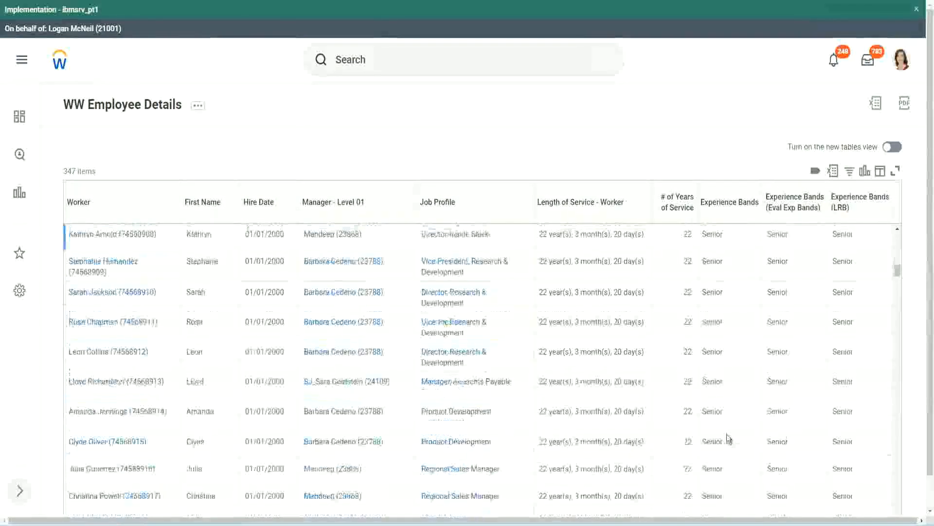
pyautogui.scroll(-1, 731, 346)
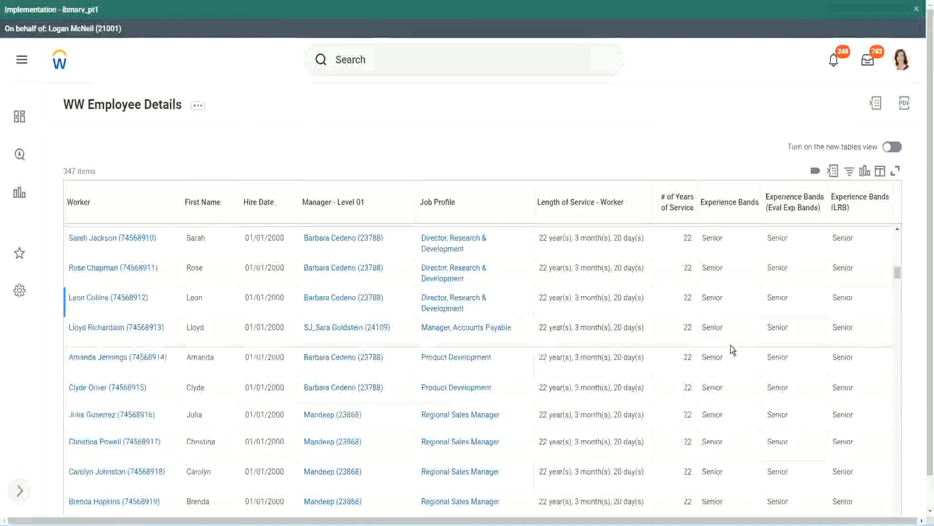